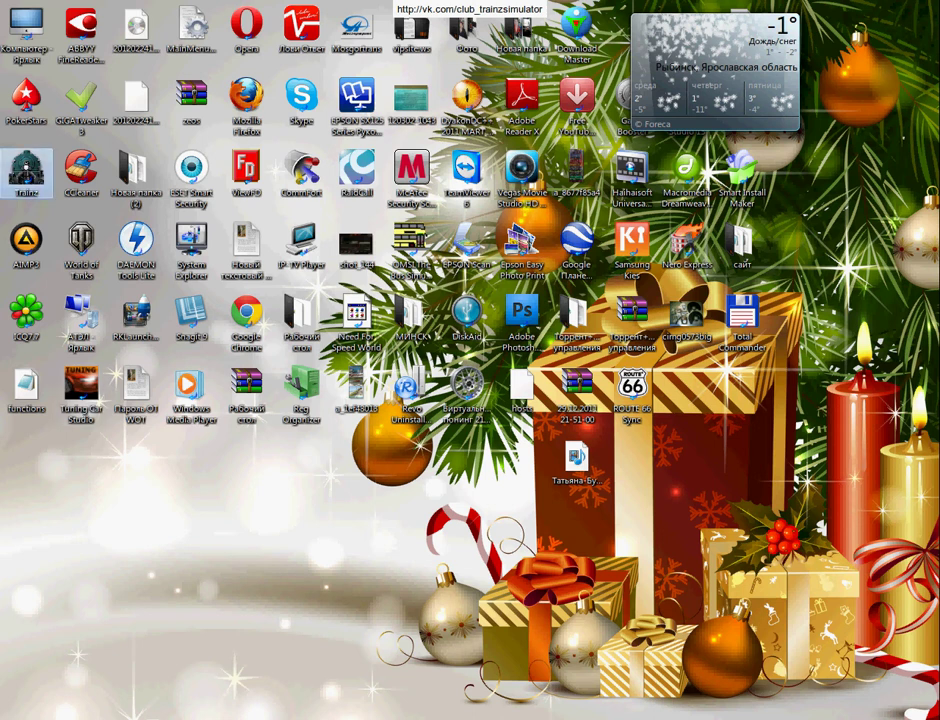
Launch Trainz from the desktop and open its content manager.
double_click(27, 172)
click(312, 382)
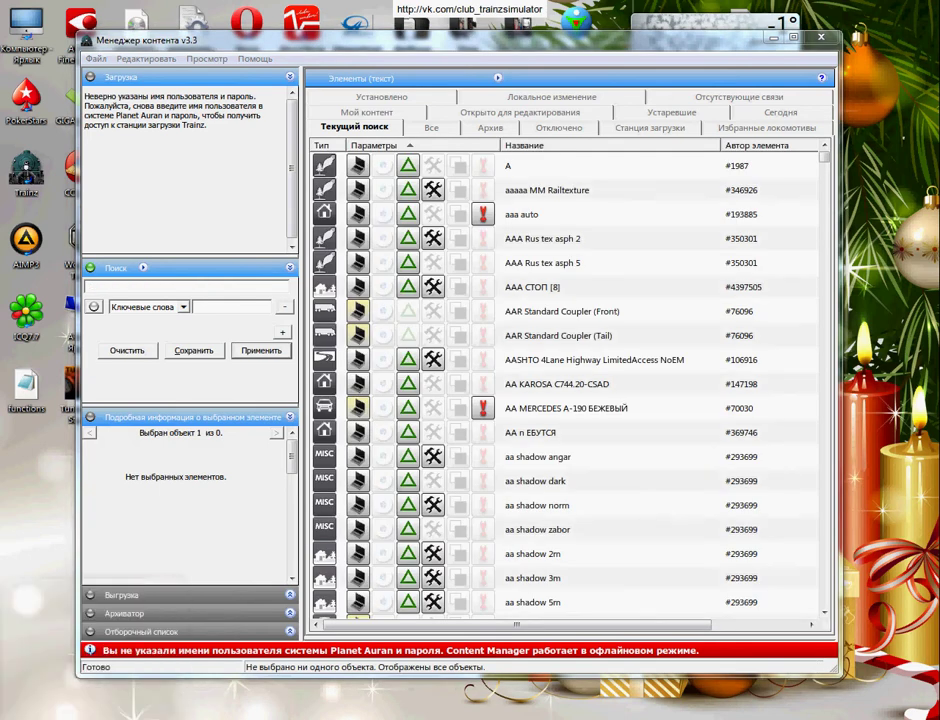
Bring up the Звуки folder to view the passenger wagon bogey sounds CDP file, and minimize the folder window.
click(94, 717)
drag(600, 546, 534, 224)
click(640, 310)
click(592, 226)
click(580, 430)
click(502, 350)
click(580, 430)
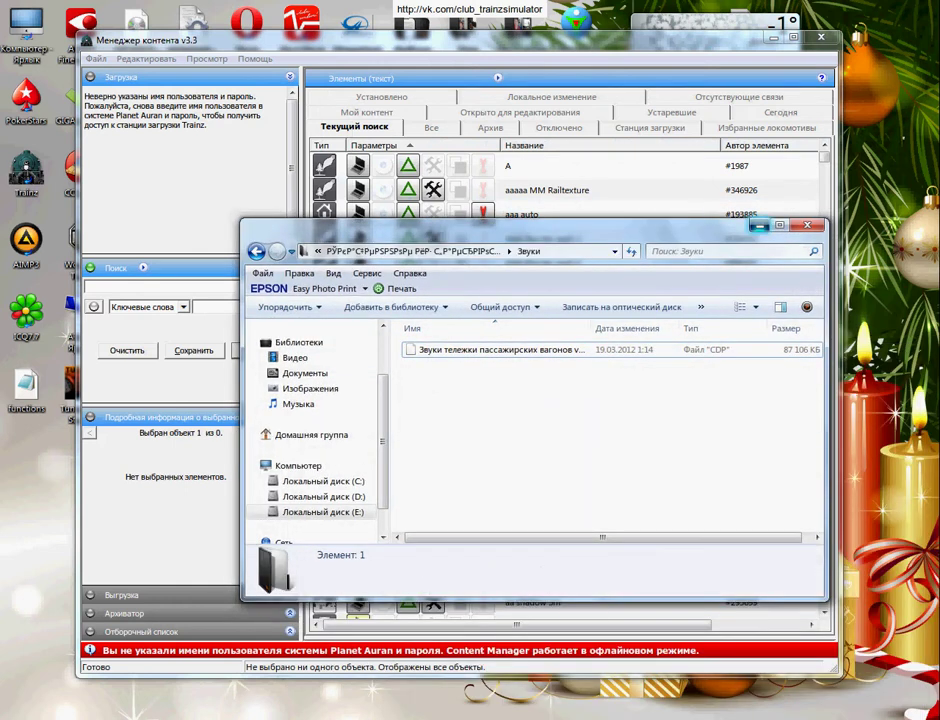
click(759, 226)
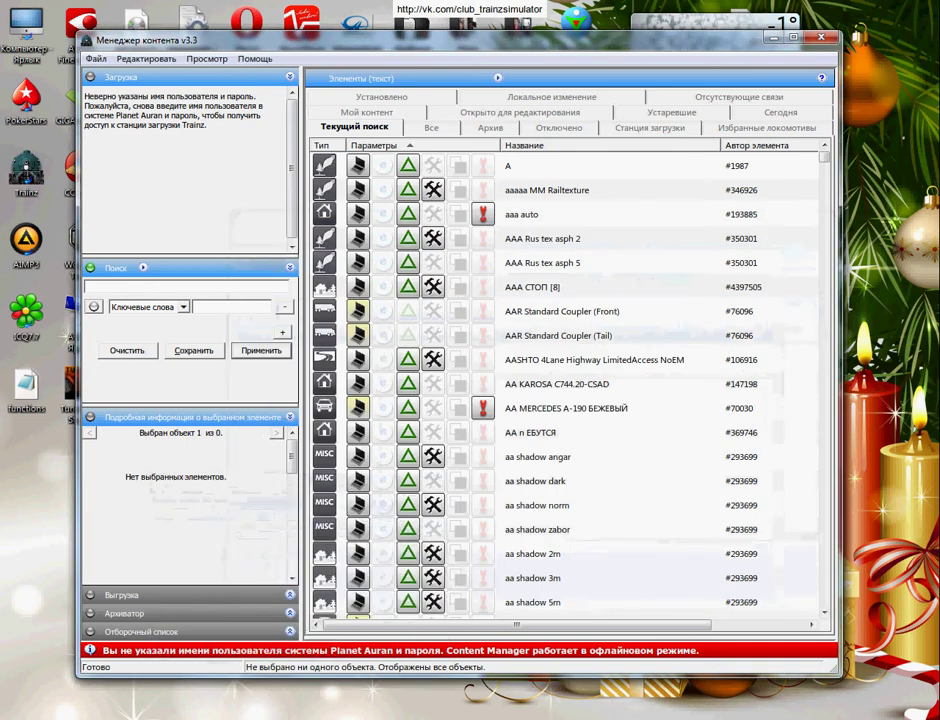
Search the content for "Звуки" and select the item Звуки тележки пассажирских вагонов v2.
text(3)
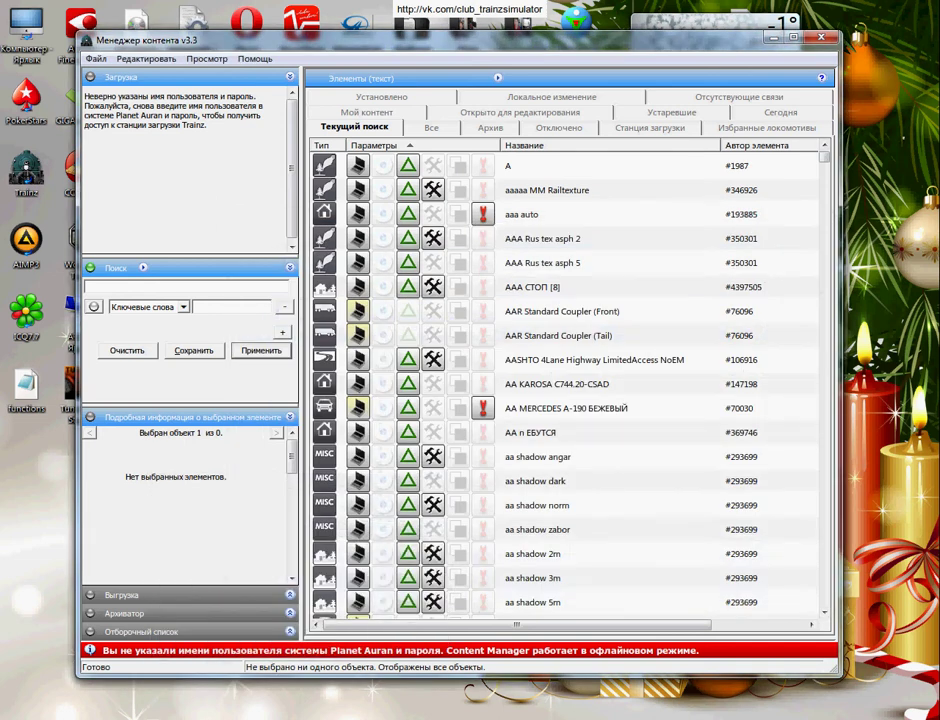
text(вуки)
key(Return)
click(358, 287)
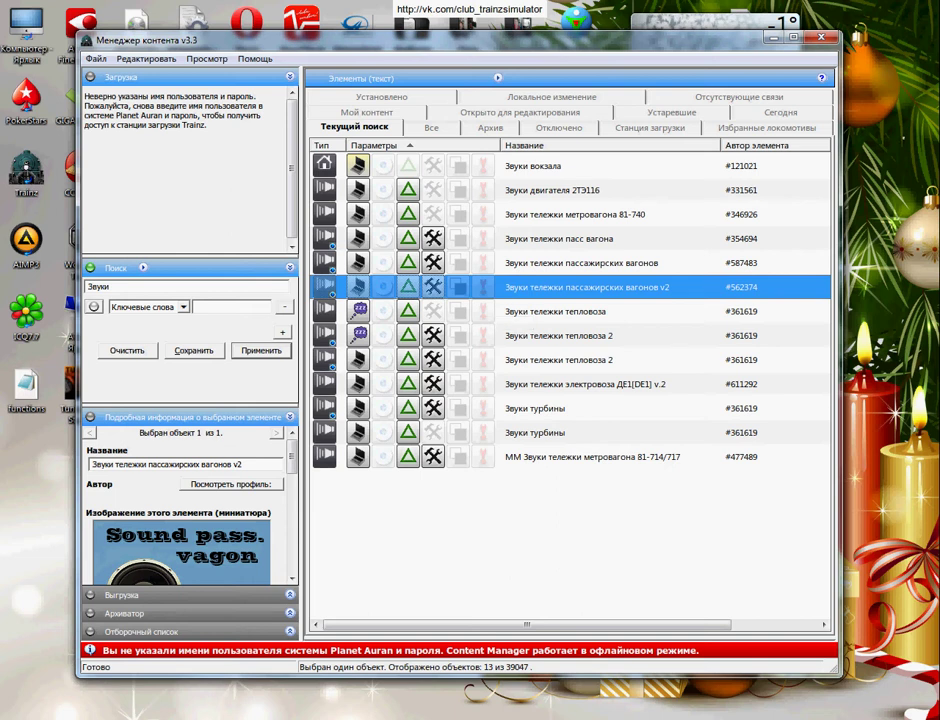
Search the content for "БЧ" and view the dependencies of БЧ_плацкарт-013-30588.
double_click(99, 287)
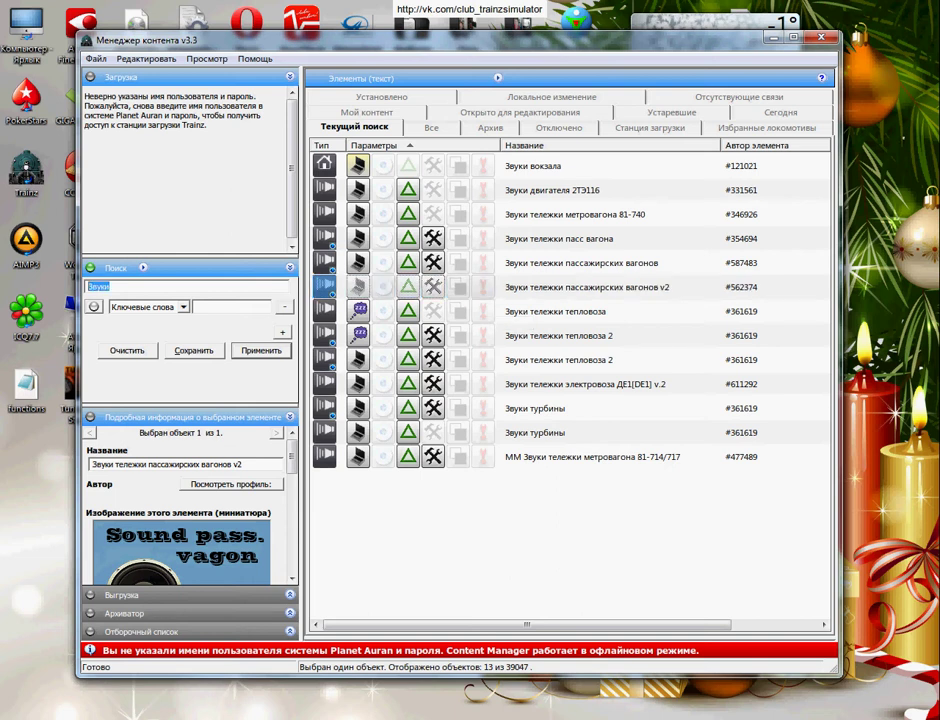
text(БЧ)
key(Return)
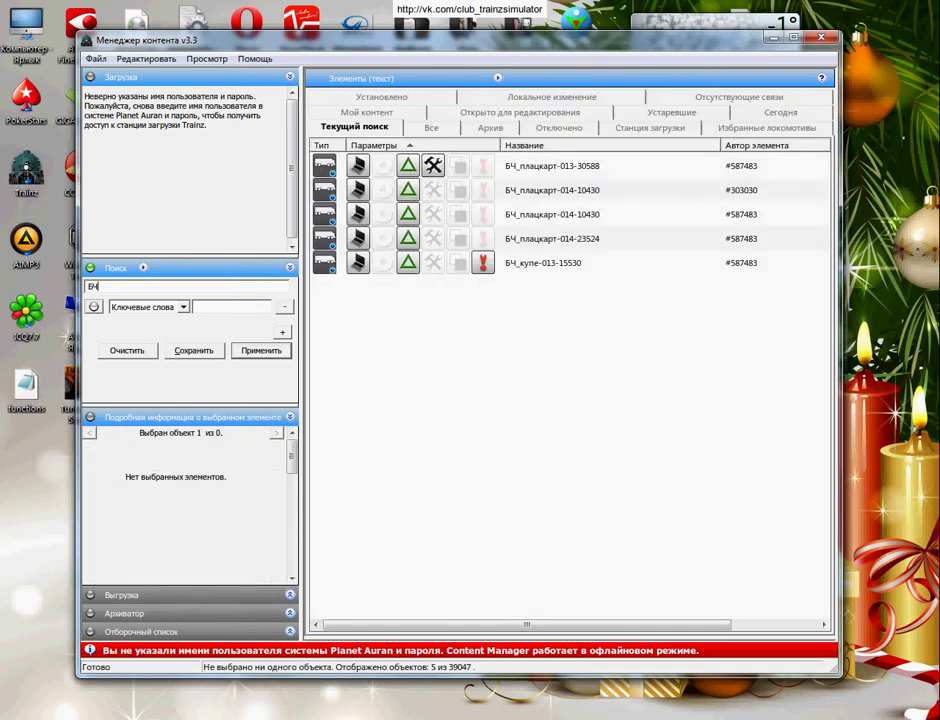
click(330, 166)
right_click(538, 168)
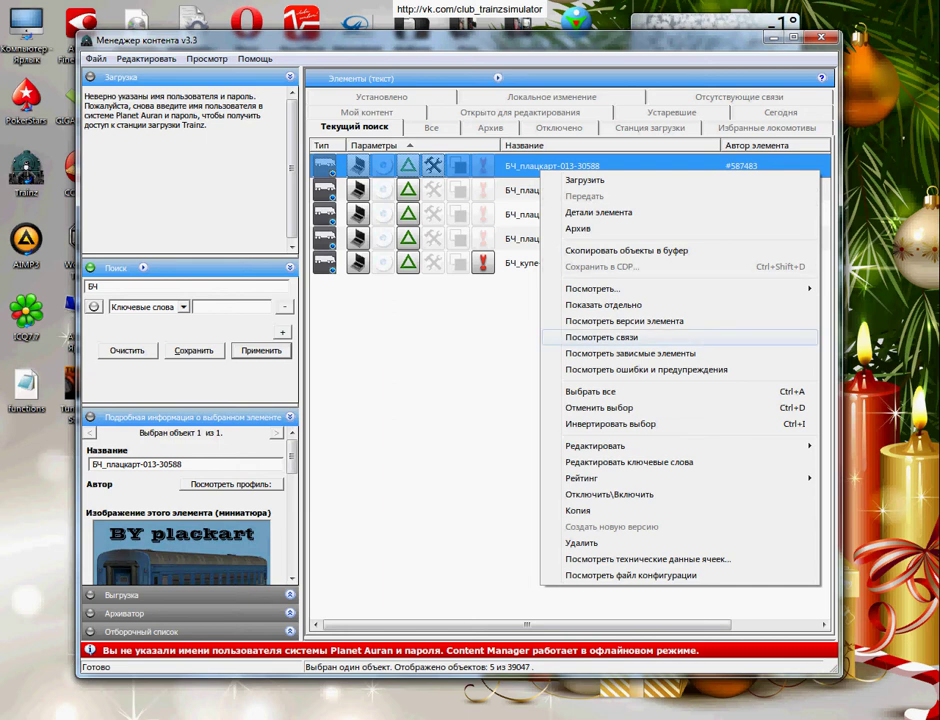
click(600, 337)
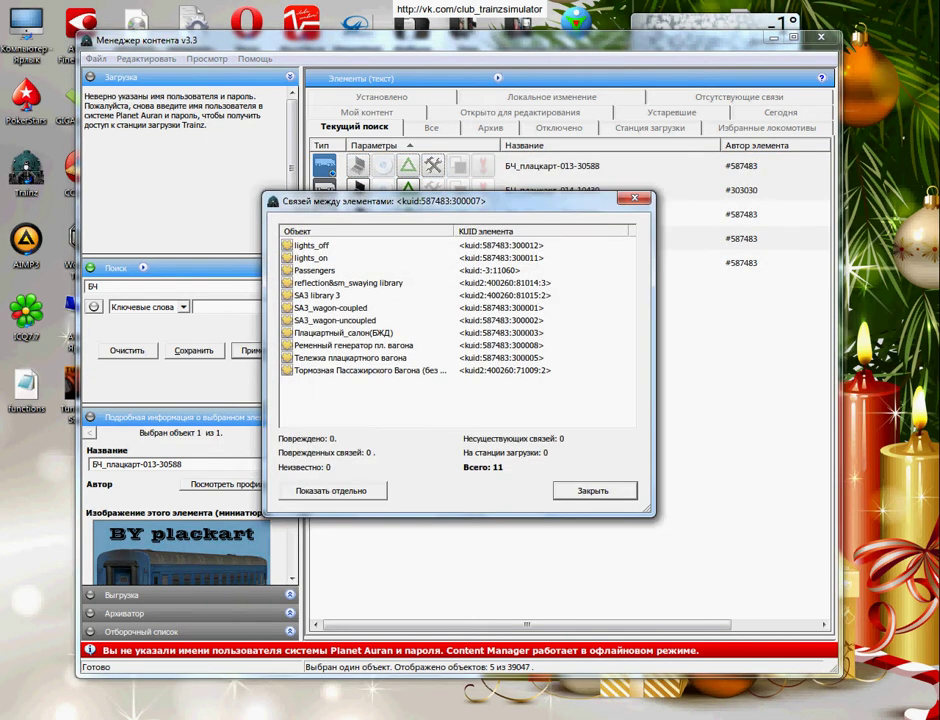
Copy the Тележка плацкартного вагона entry from the dependency list and search the content for that name alone, without the pasted prefix.
click(375, 357)
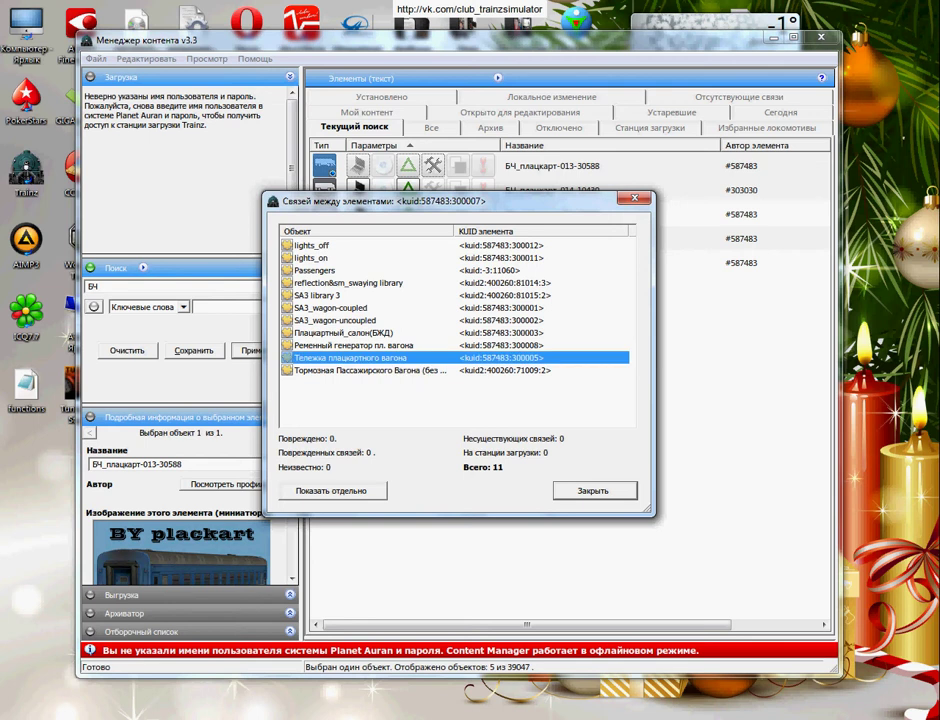
right_click(372, 361)
click(426, 369)
click(594, 491)
double_click(92, 286)
key(ctrl+v)
key(shift+Home)
key(BackSpace)
key(Return)
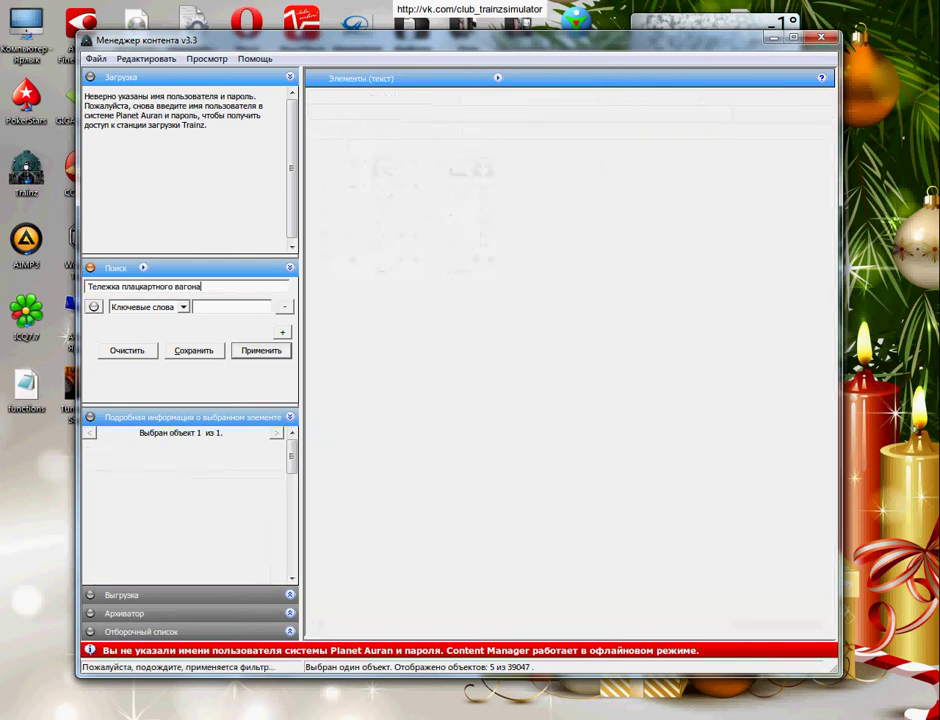
View the dependencies of the second listed Тележка плацкартного вагона and close the list.
click(565, 190)
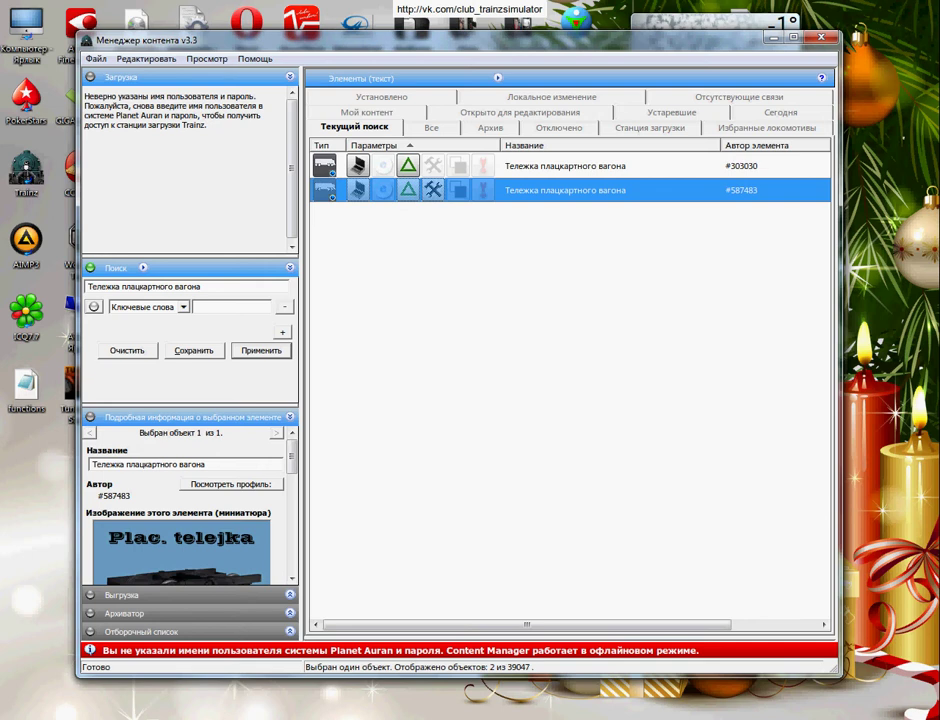
right_click(521, 191)
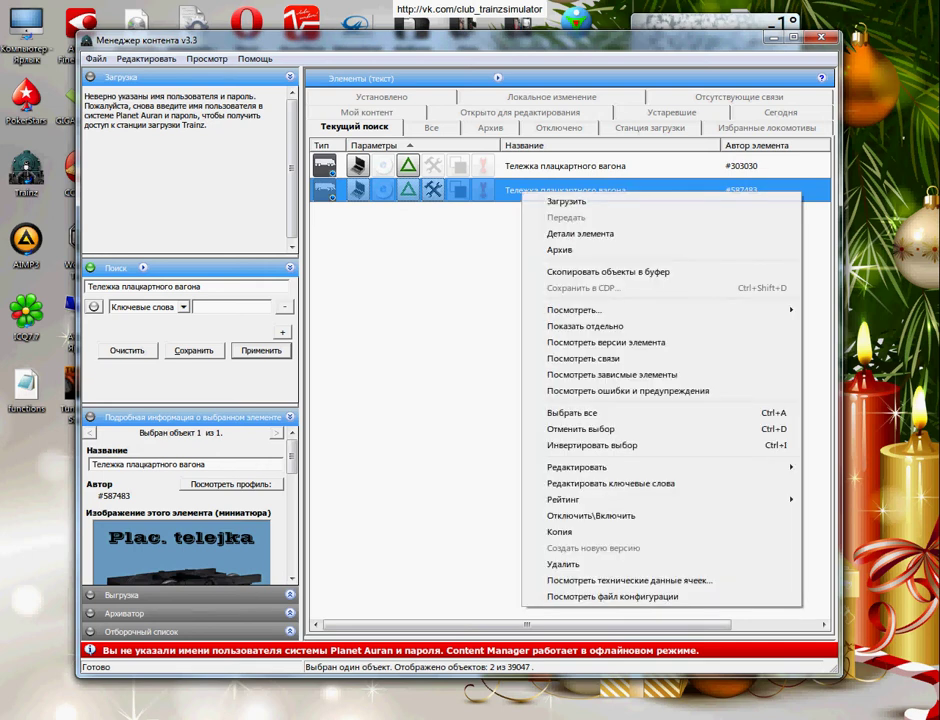
click(583, 358)
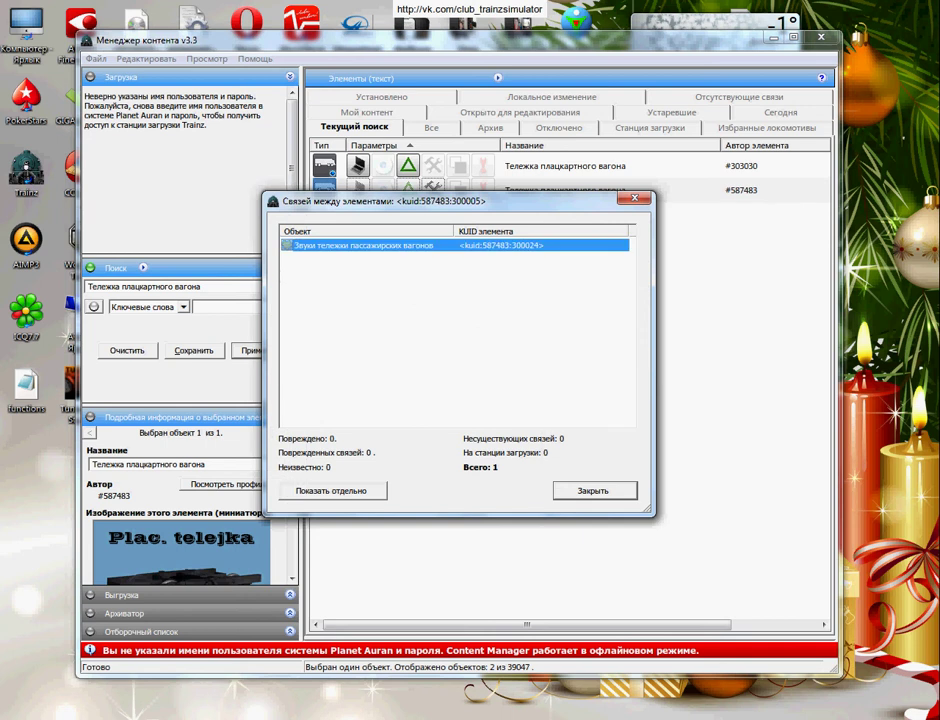
click(594, 491)
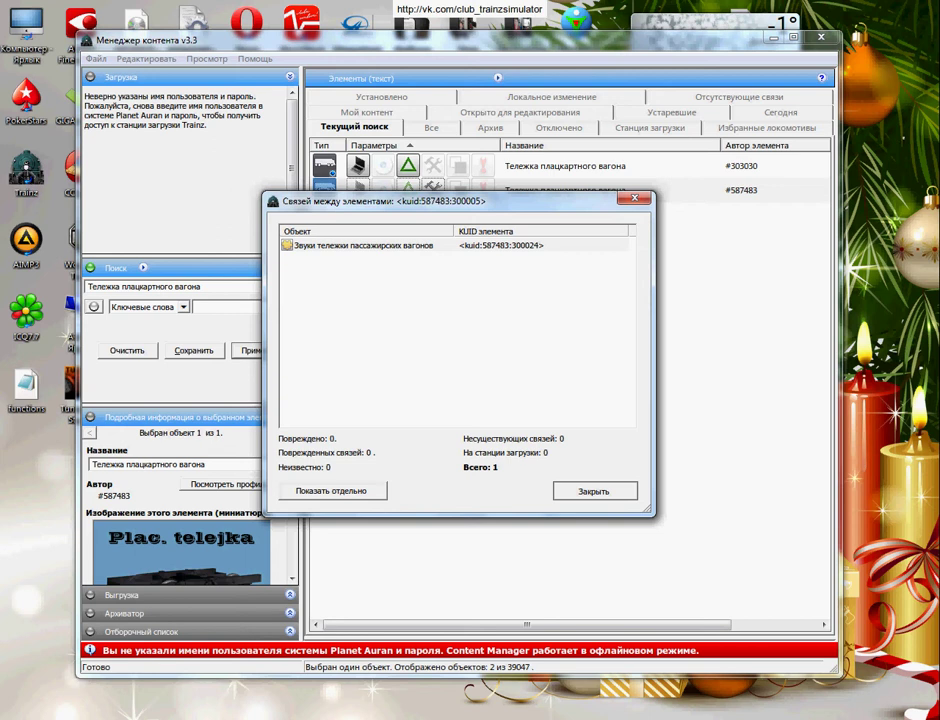
key(Return)
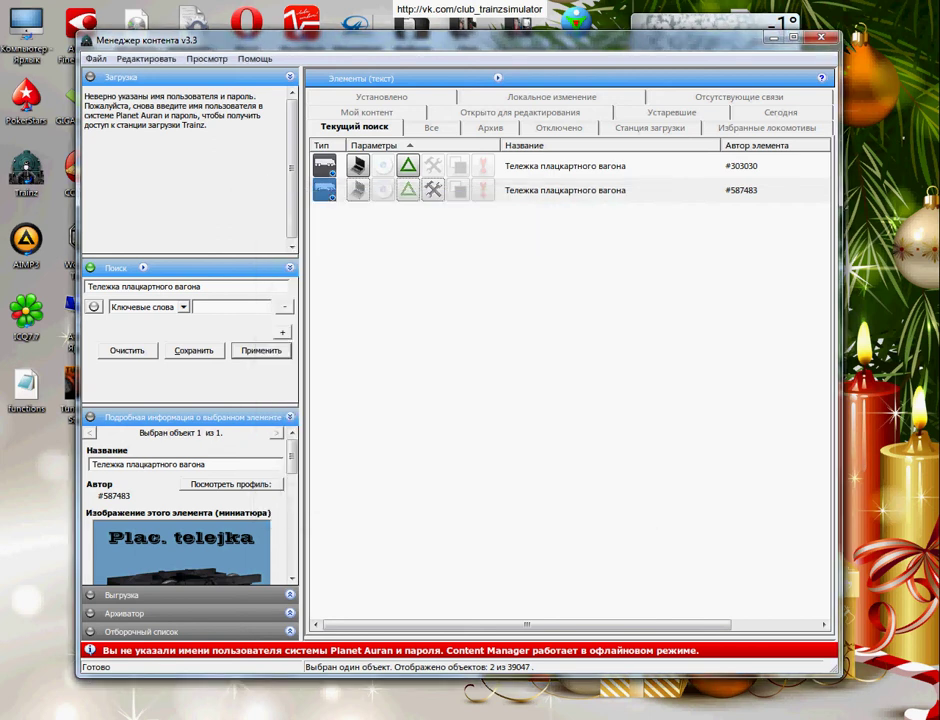
Search the content for "Звуки" and select the KUID in the details of Звуки тележки пассажирских вагонов v2.
drag(204, 287, 88, 287)
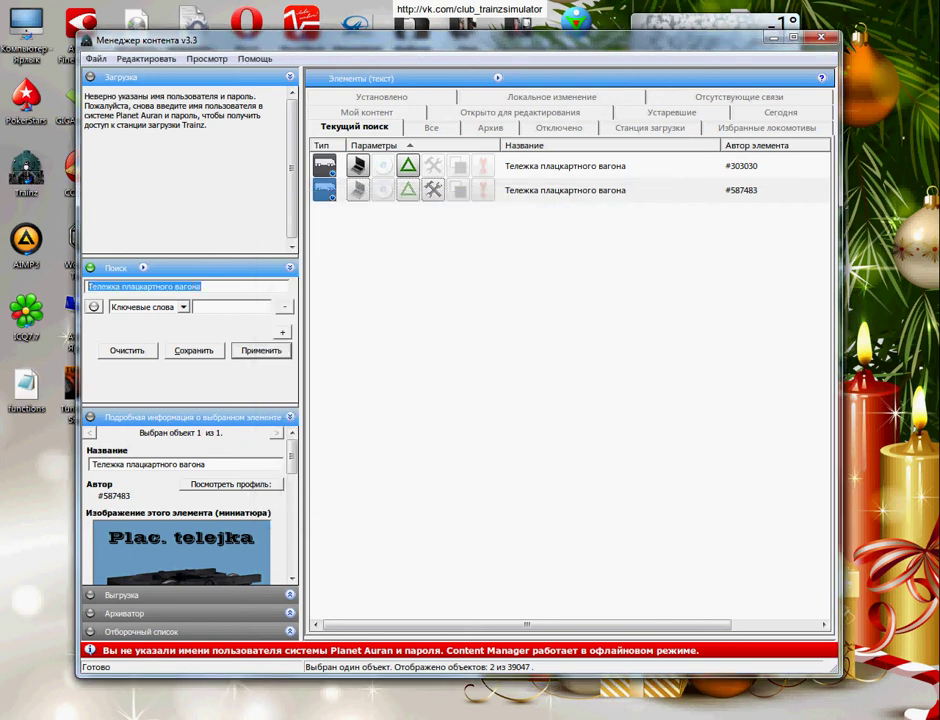
text(Звуки)
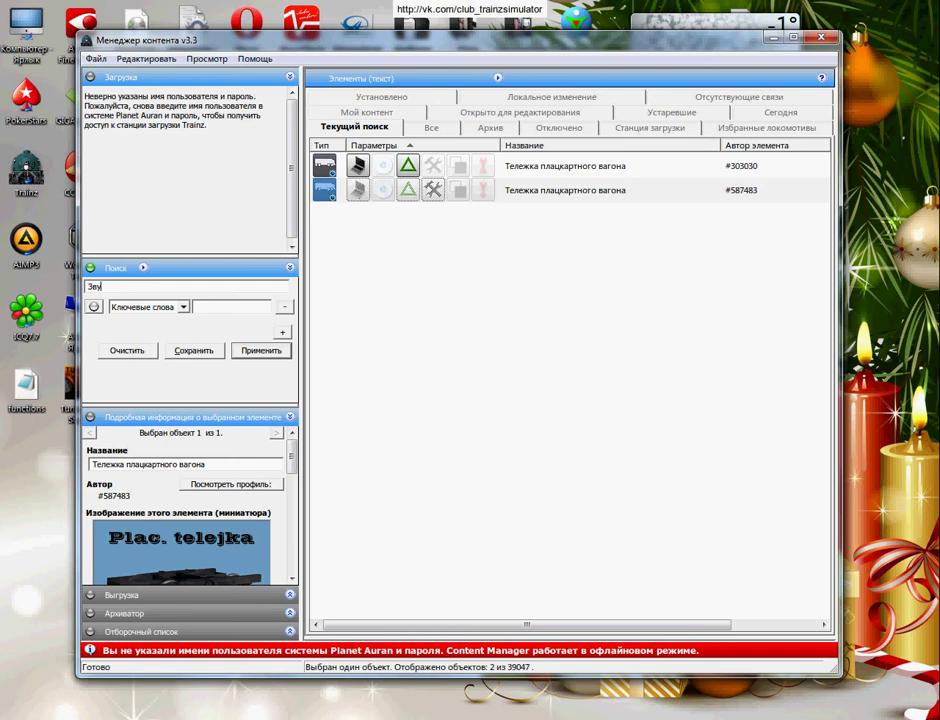
key(Return)
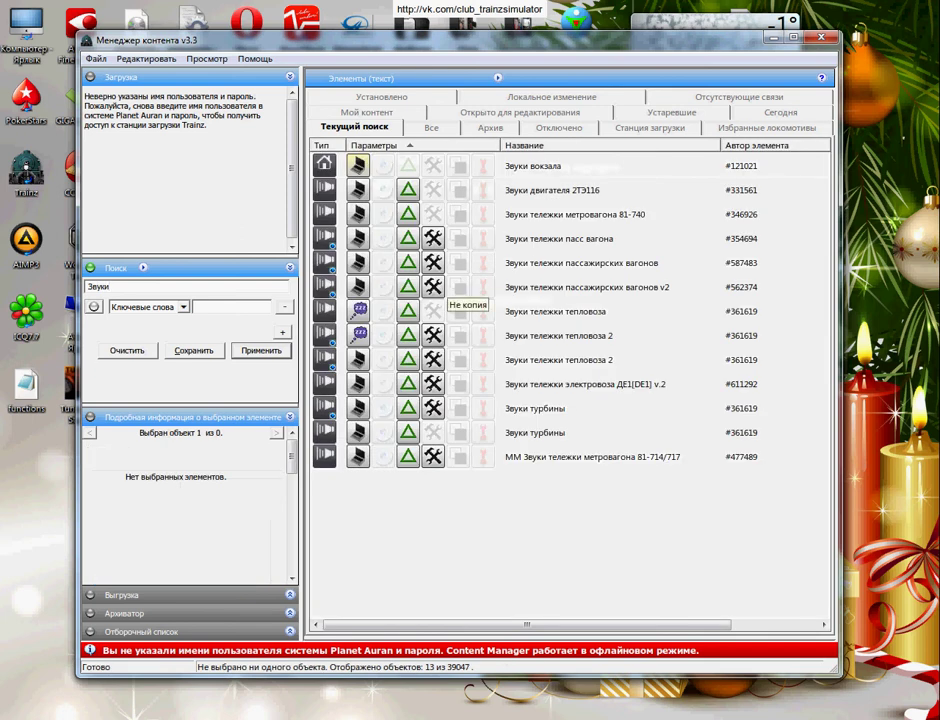
click(432, 287)
right_click(507, 288)
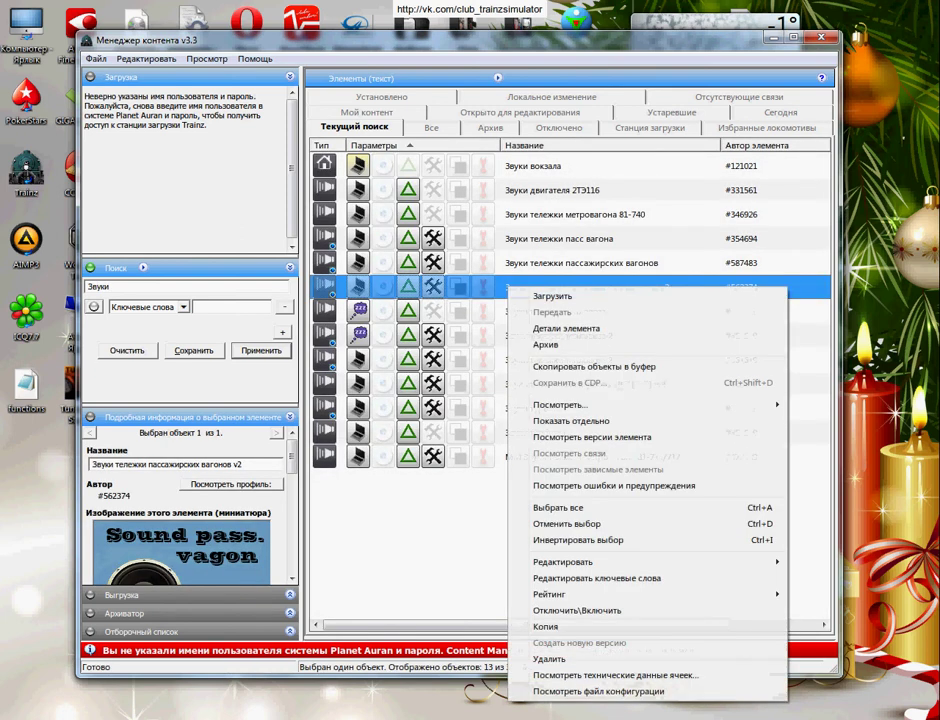
click(567, 328)
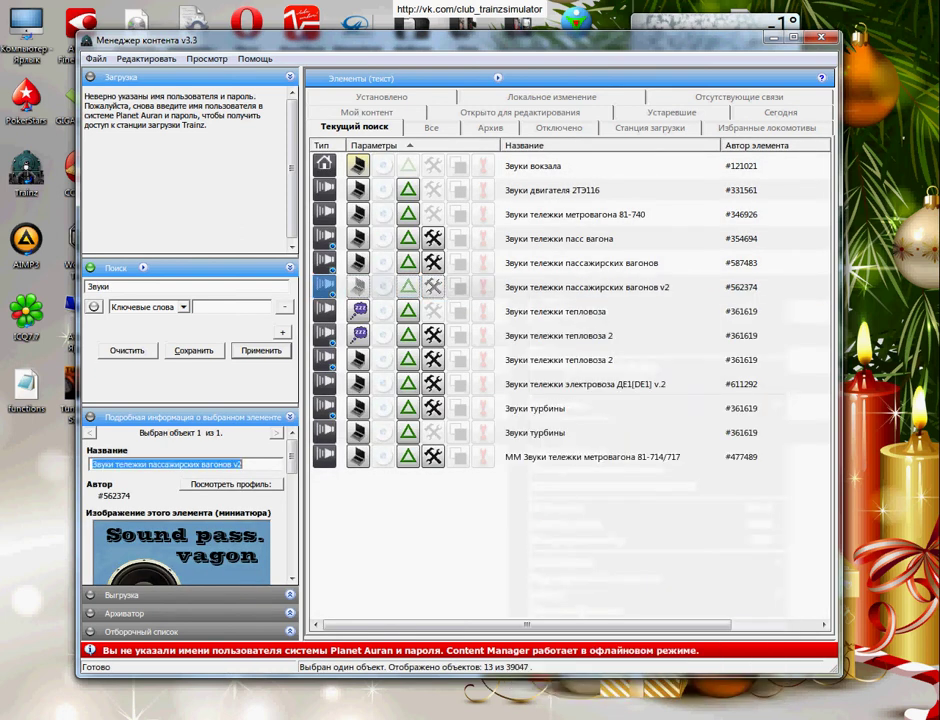
scroll(190, 505, down, 3)
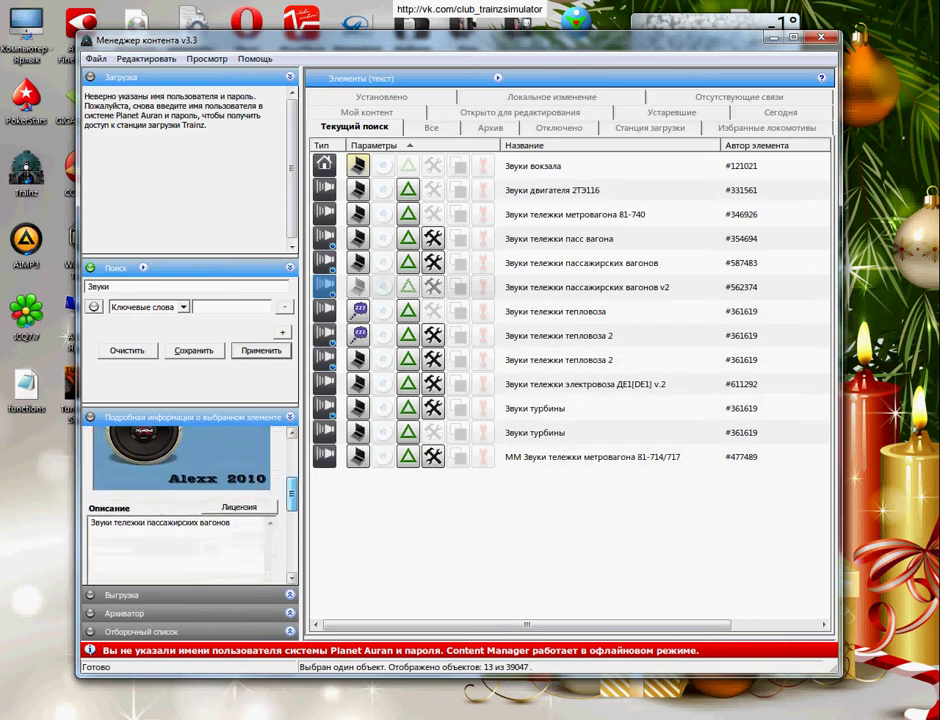
right_click(577, 282)
click(616, 340)
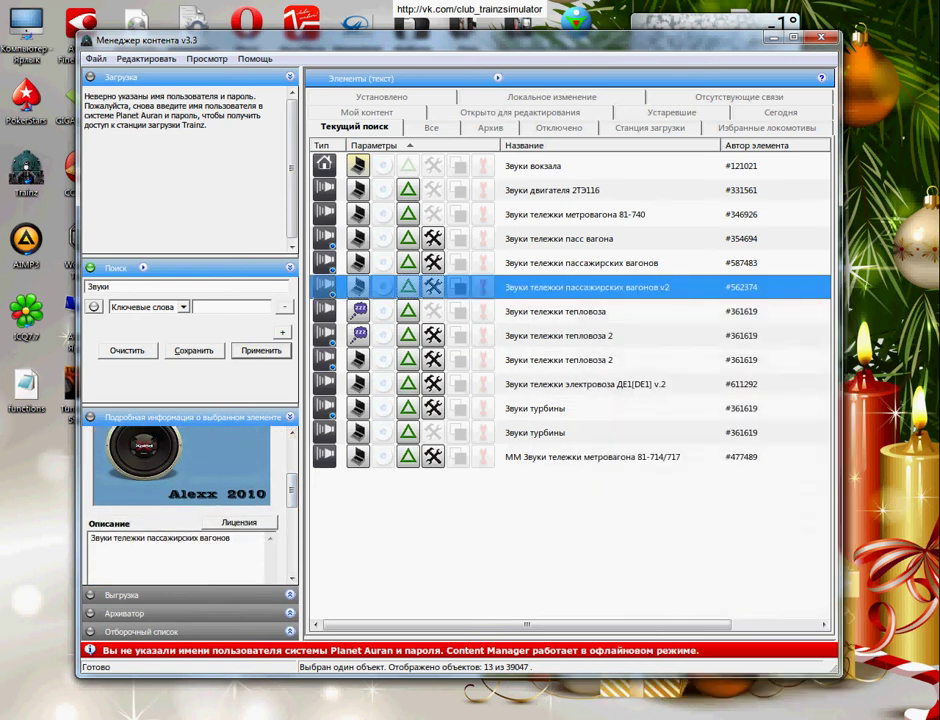
drag(291, 490, 291, 553)
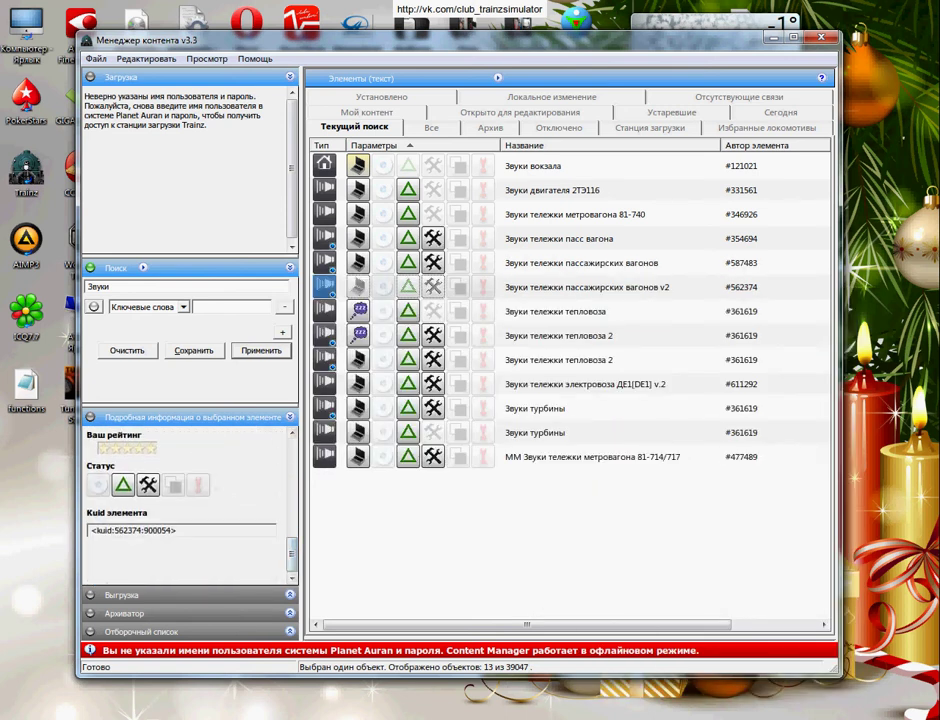
drag(180, 531, 89, 531)
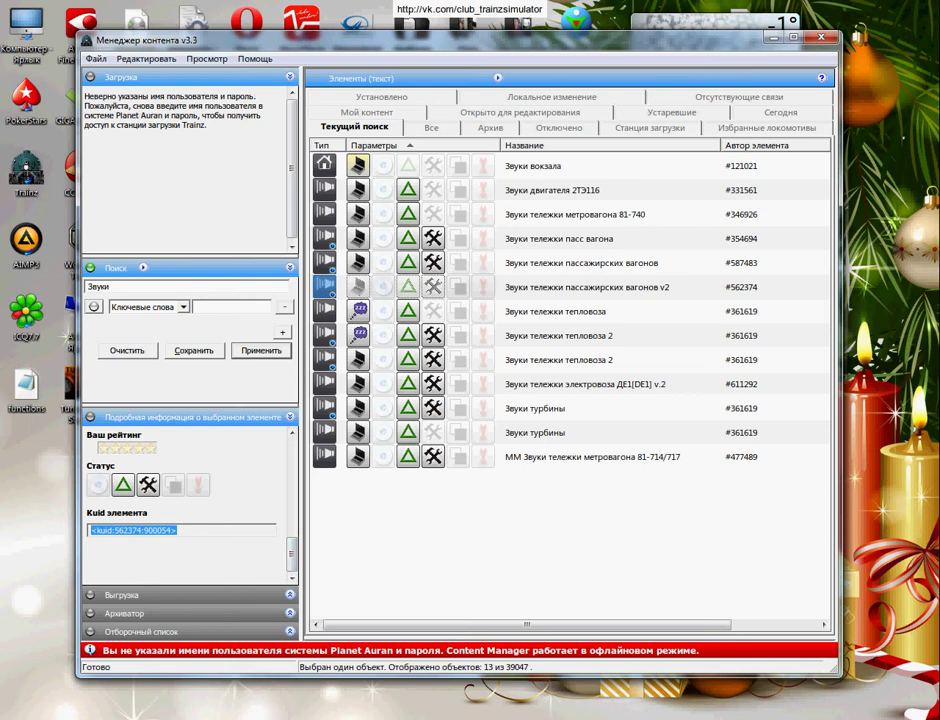
Search for "БЧ" and copy the Тележка плацкартного вагона entry from the dependencies of БЧ_плацкарт-013-30588.
drag(118, 287, 87, 287)
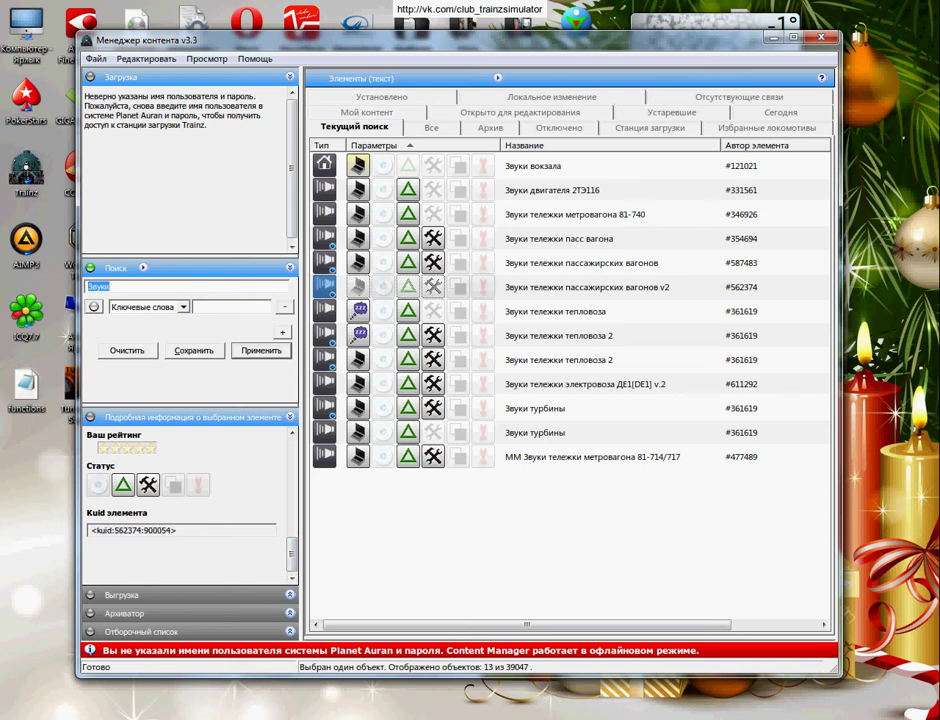
text(БЧ)
key(Return)
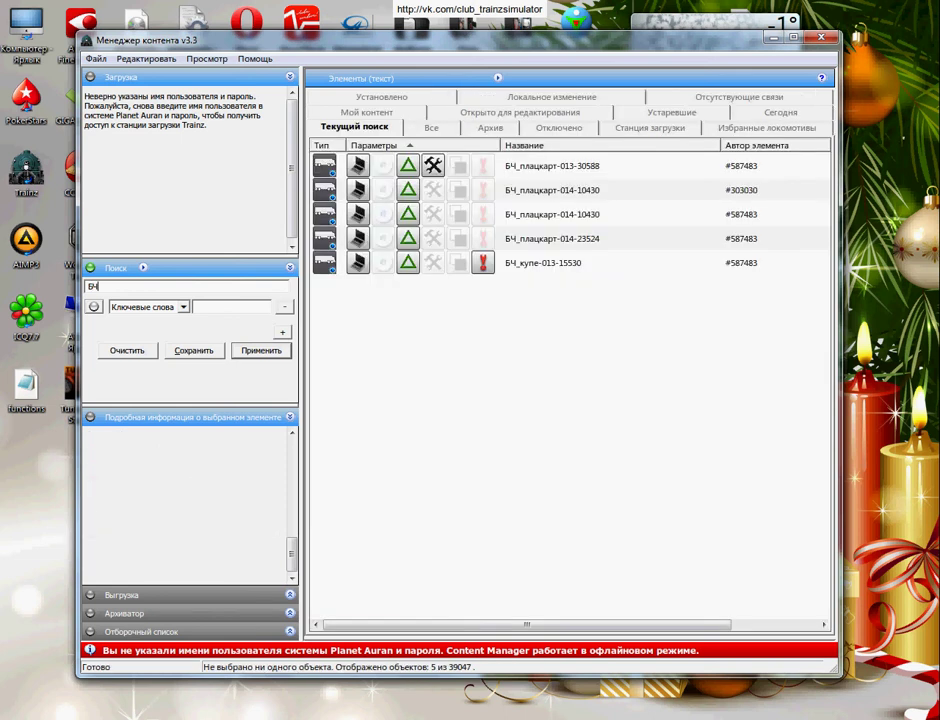
right_click(561, 163)
click(625, 328)
click(370, 358)
right_click(377, 357)
click(428, 366)
click(594, 491)
Search the content for the copied name "Тележка плацкартного вагона", removing the extra text pasted before it.
double_click(93, 286)
text(РћС€РёР±РєРё РЅРµС‚: Тележка плацкартного вагона)
drag(174, 286, 87, 286)
key(BackSpace)
key(Return)
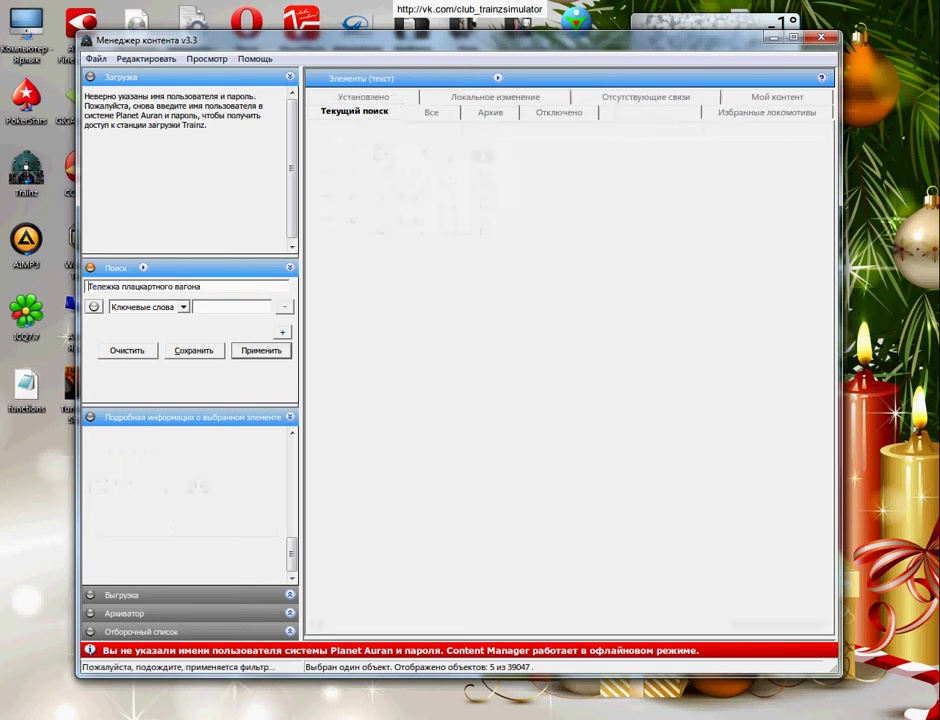
Open the second listed Тележка плацкартного вагона for editing in Explorer.
click(487, 192)
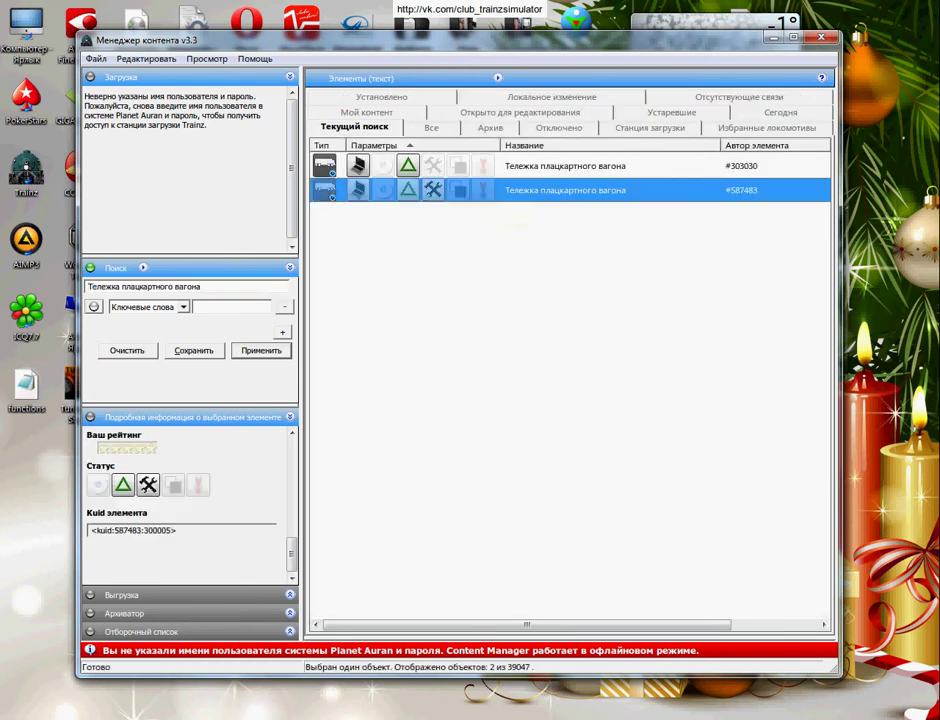
right_click(510, 193)
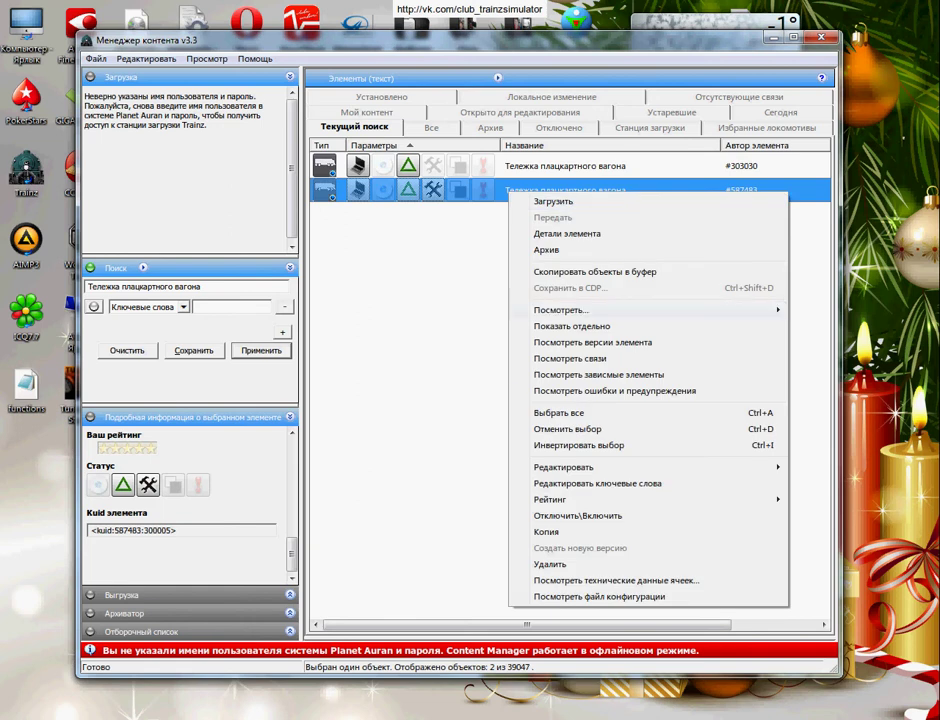
mouse_move(563, 467)
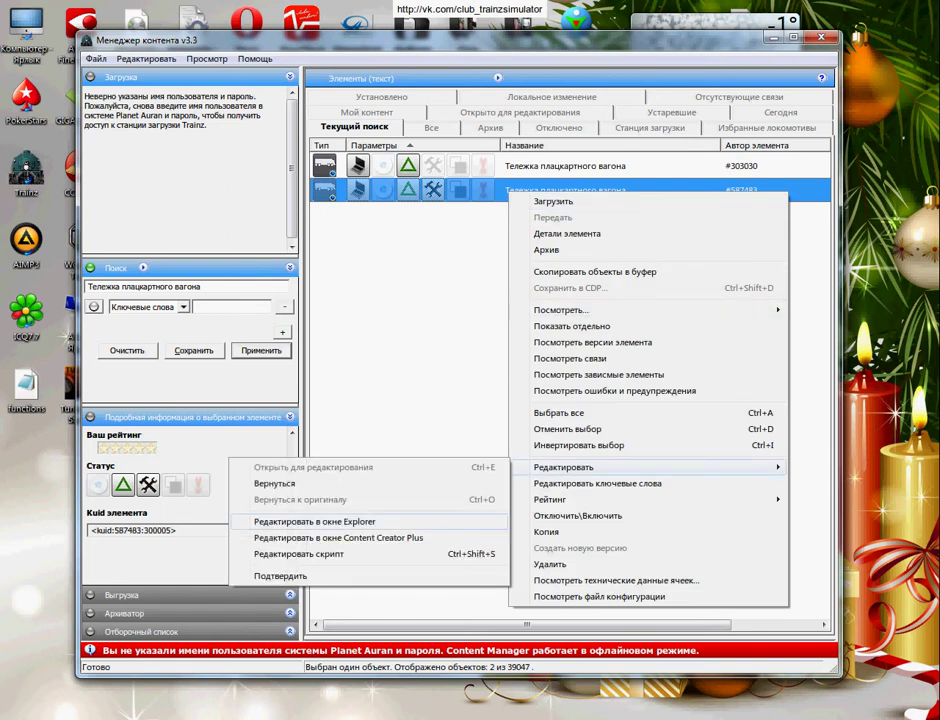
click(314, 521)
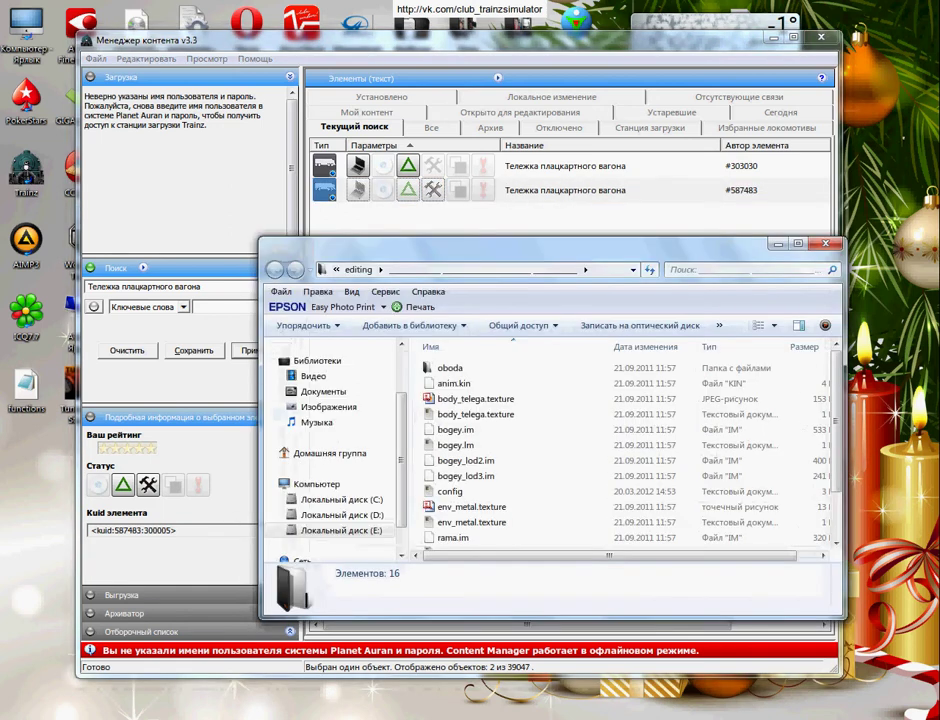
Open the bogey's config file from its editing folder and go to the track-sound block.
drag(540, 246, 522, 197)
drag(818, 370, 818, 397)
scroll(600, 400, up, 1)
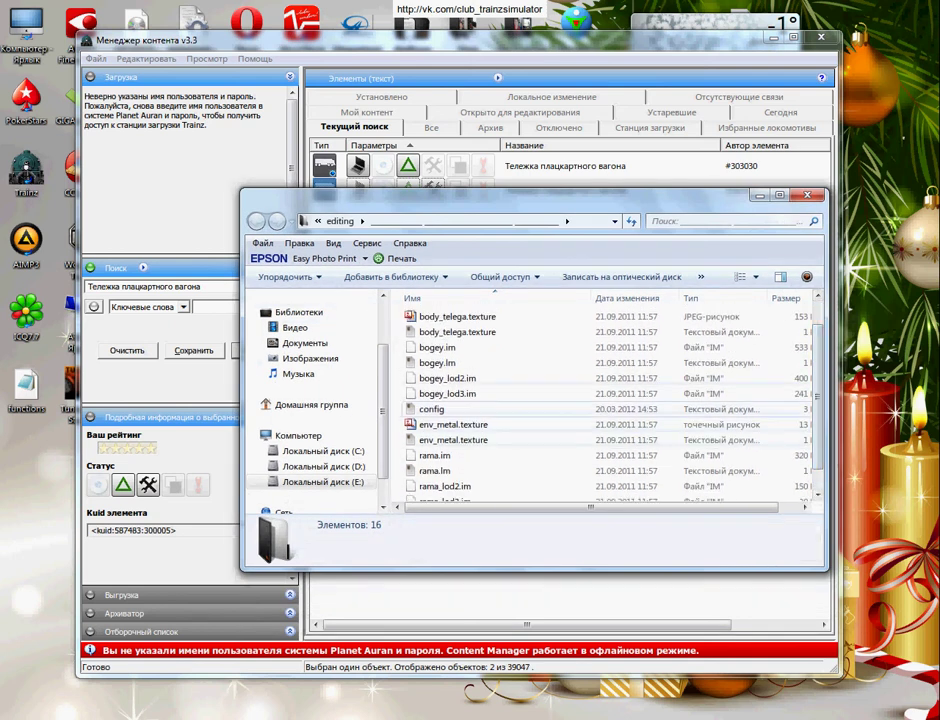
click(434, 409)
double_click(431, 409)
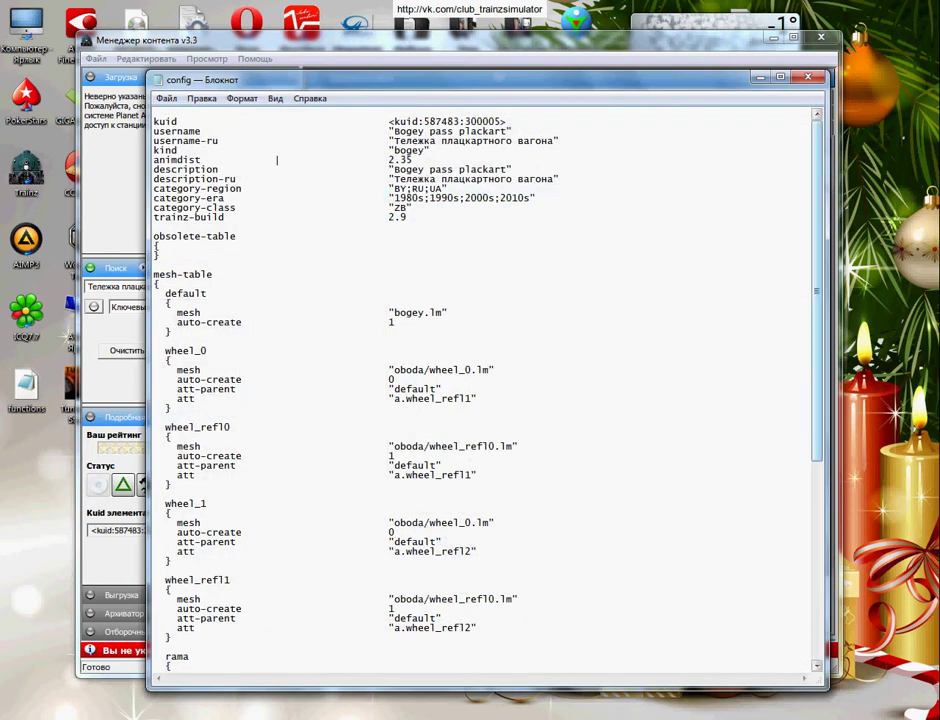
scroll(277, 121, down, 1)
scroll(277, 121, down, 8)
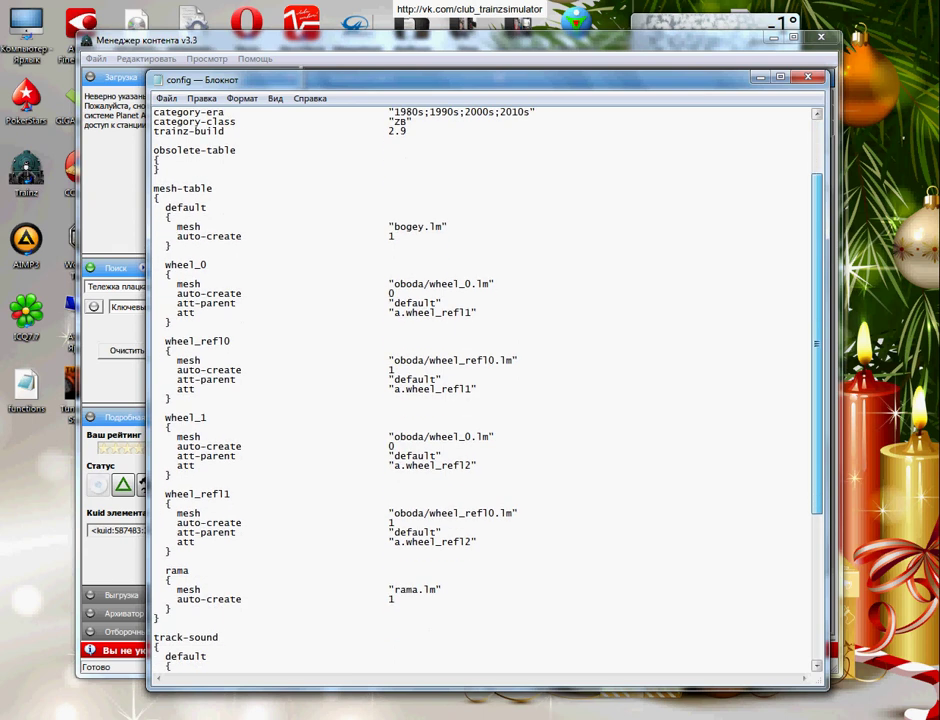
scroll(485, 390, down, 3)
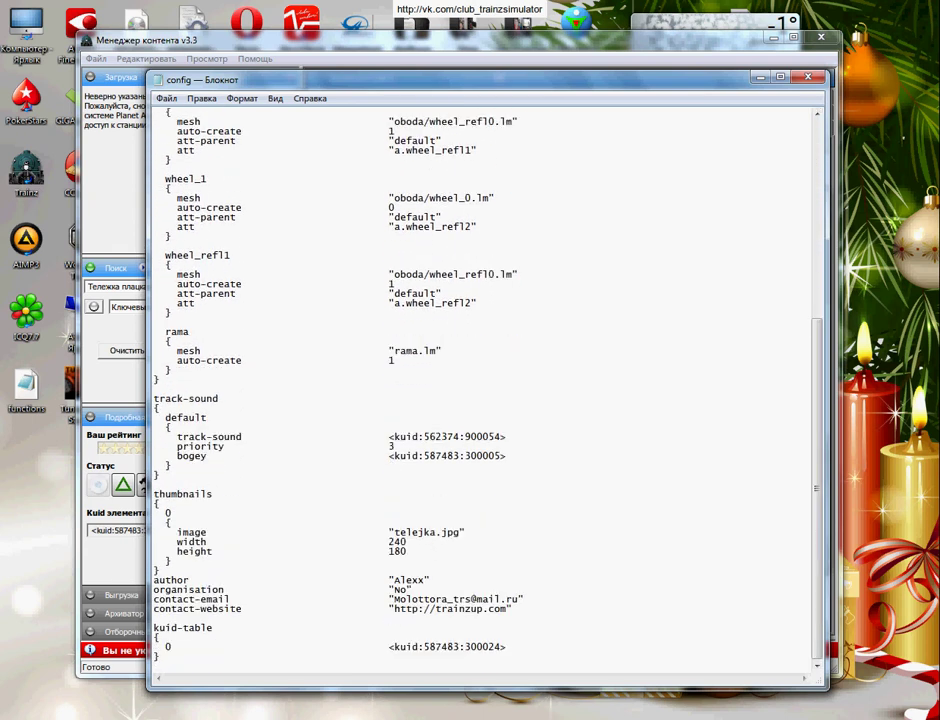
Replace the track-sound KUID in the default entry of the track-sound block with the copied <kuid:562374:900054>.
drag(154, 399, 219, 399)
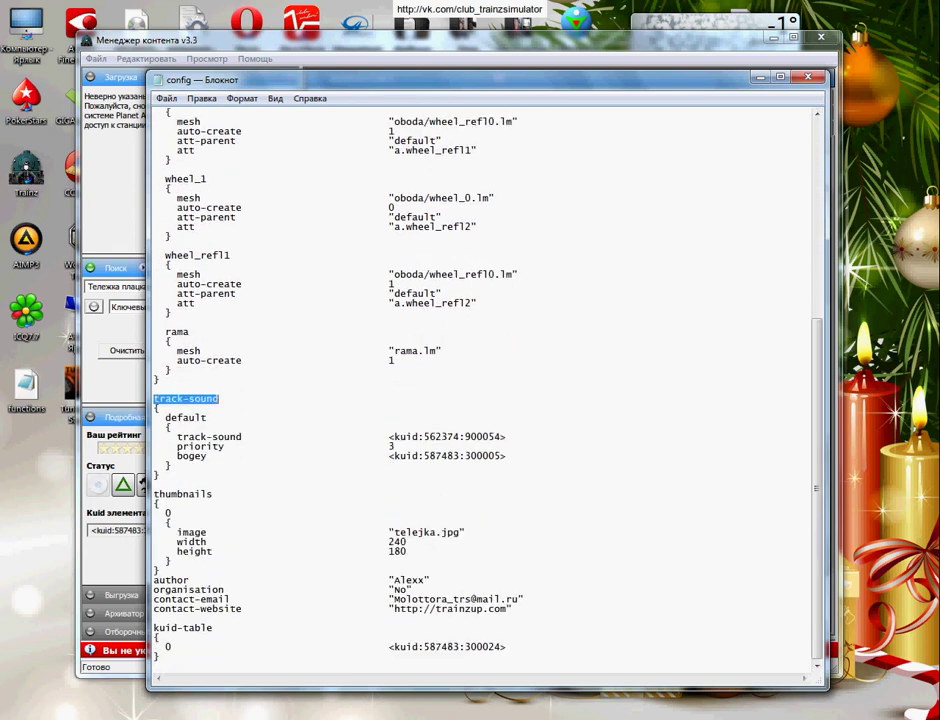
drag(153, 398, 245, 437)
click(159, 399)
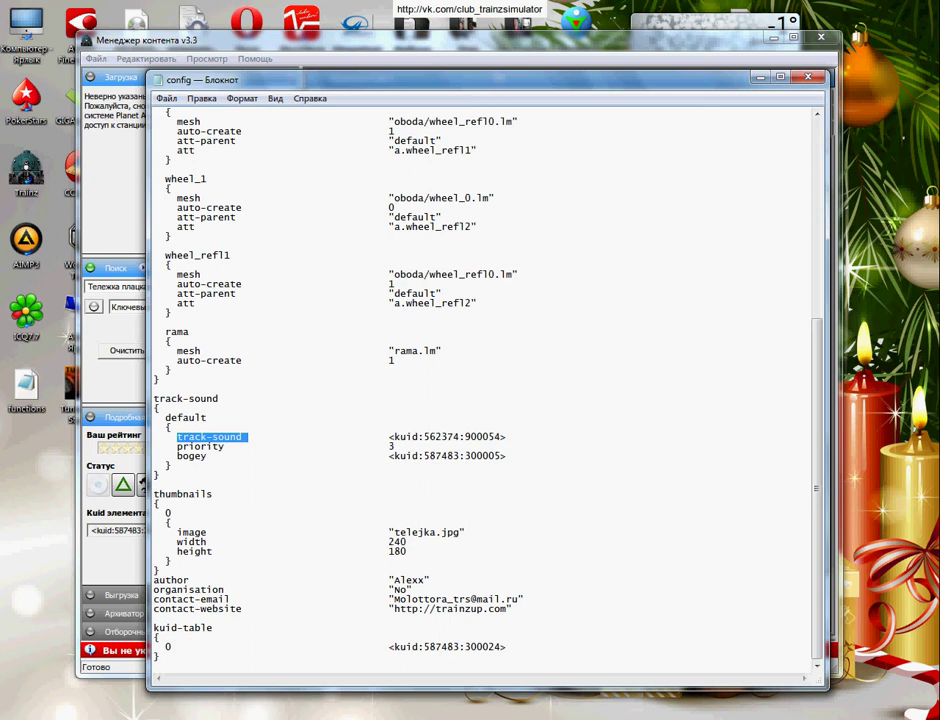
drag(388, 437, 507, 437)
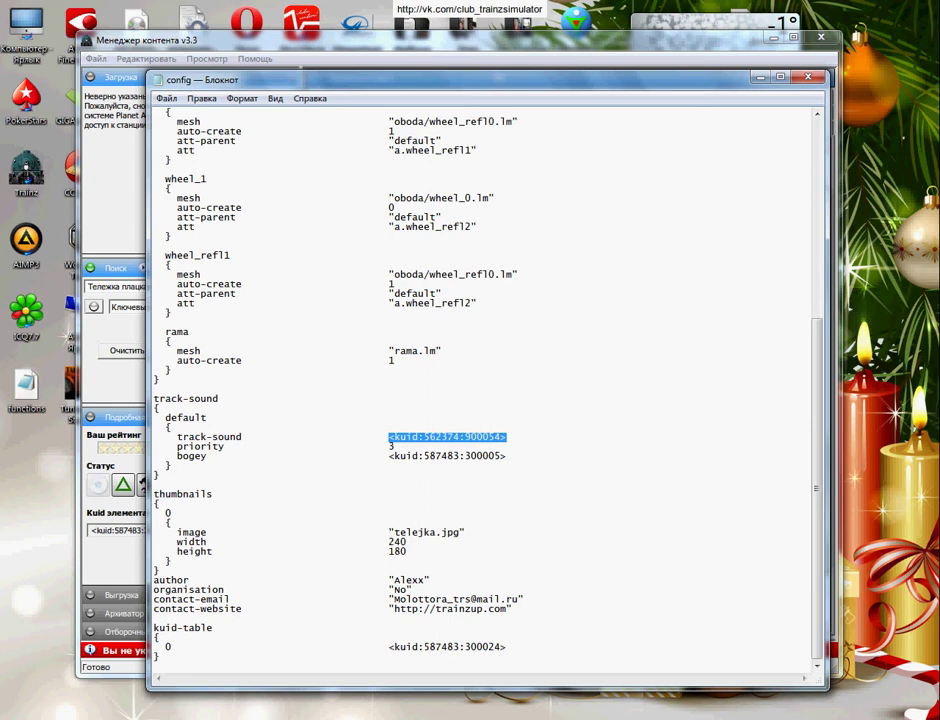
text(РћС€РёР±РєР° РЅРµС‚: Тележка плацкартного вагона)
right_click(460, 441)
click(505, 448)
click(510, 430)
drag(507, 437, 388, 437)
drag(420, 79, 494, 80)
drag(582, 438, 463, 437)
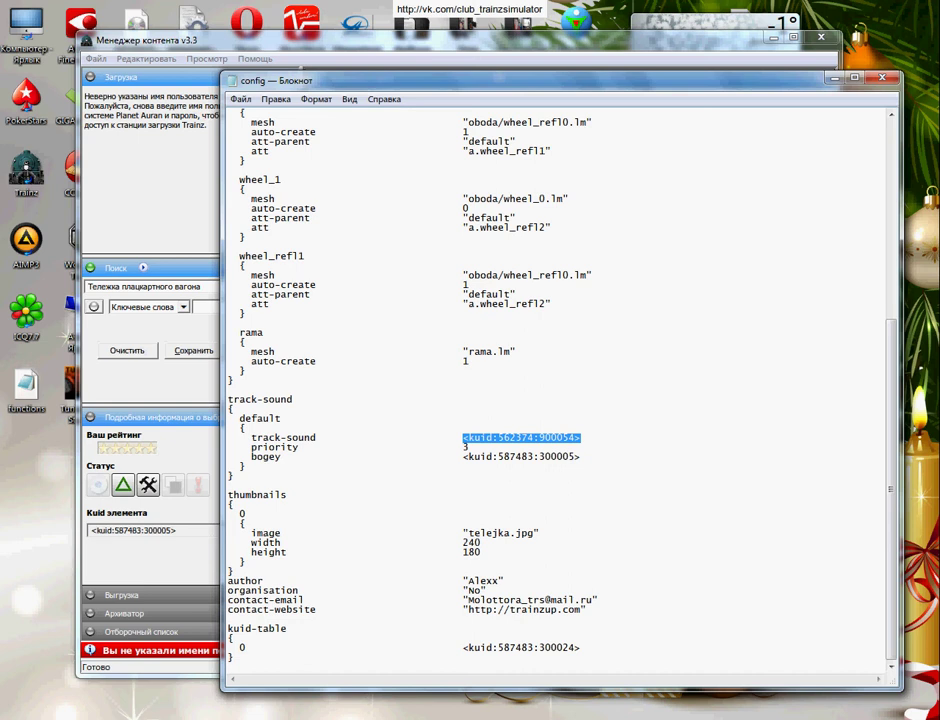
click(582, 438)
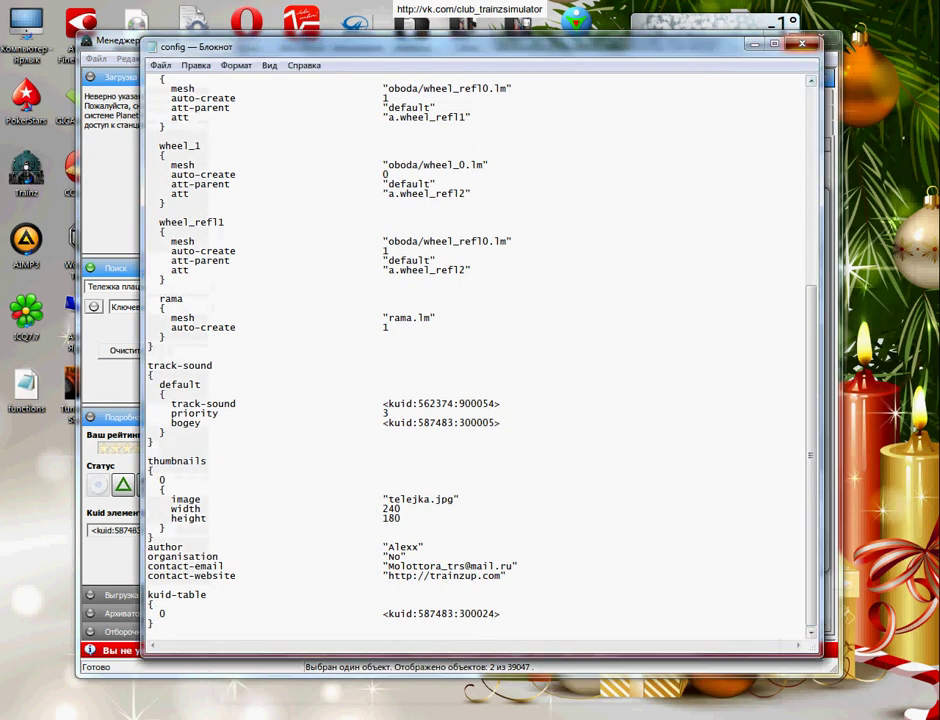
Save and close the config file, and close the bogey's editing folder.
click(802, 43)
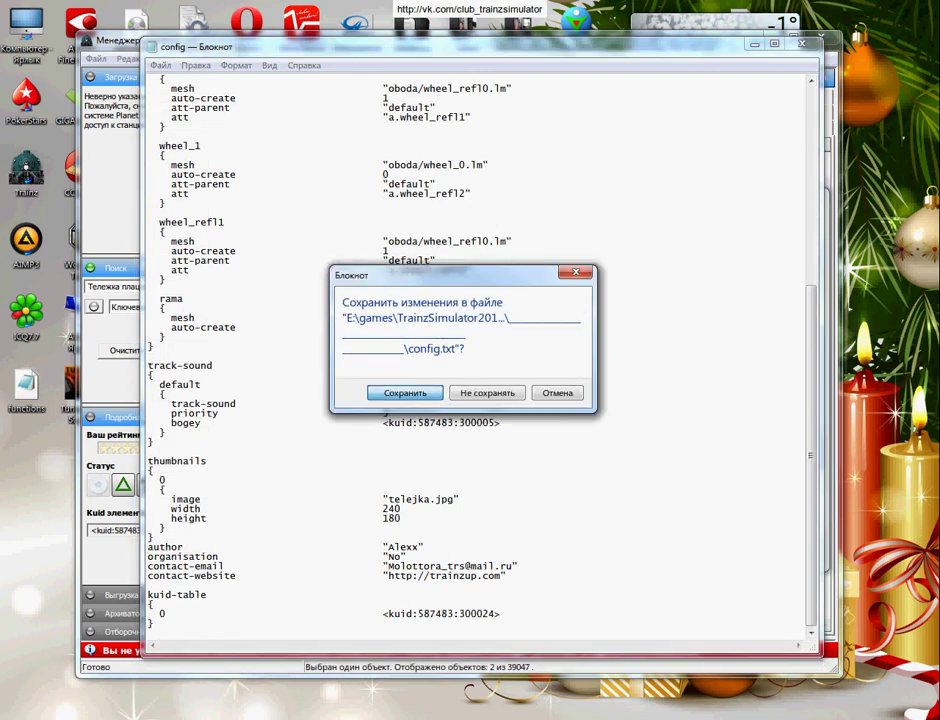
key(Return)
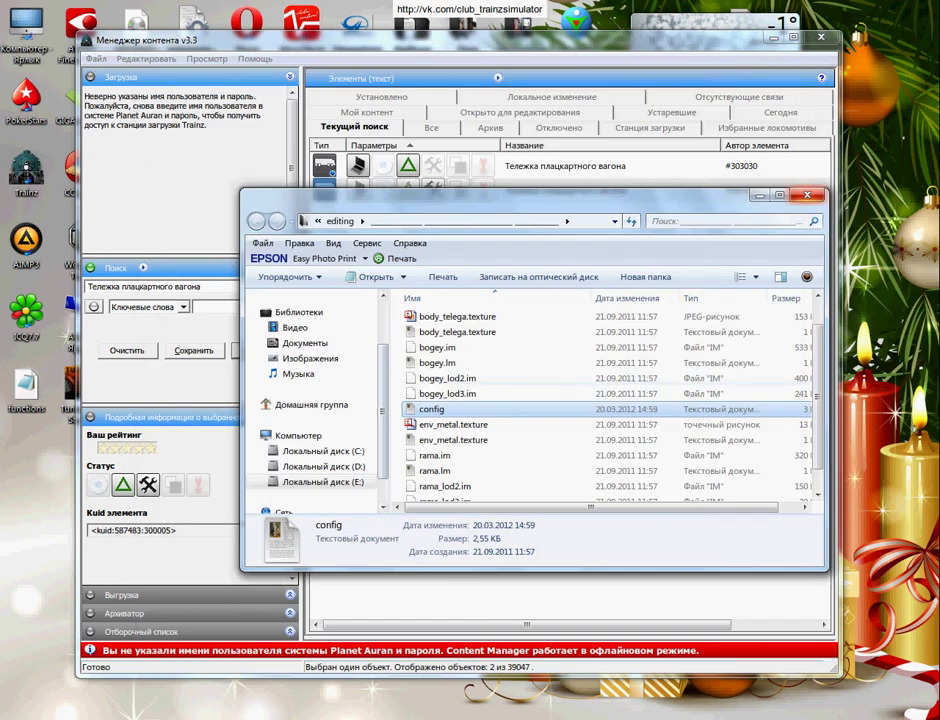
click(807, 195)
click(745, 190)
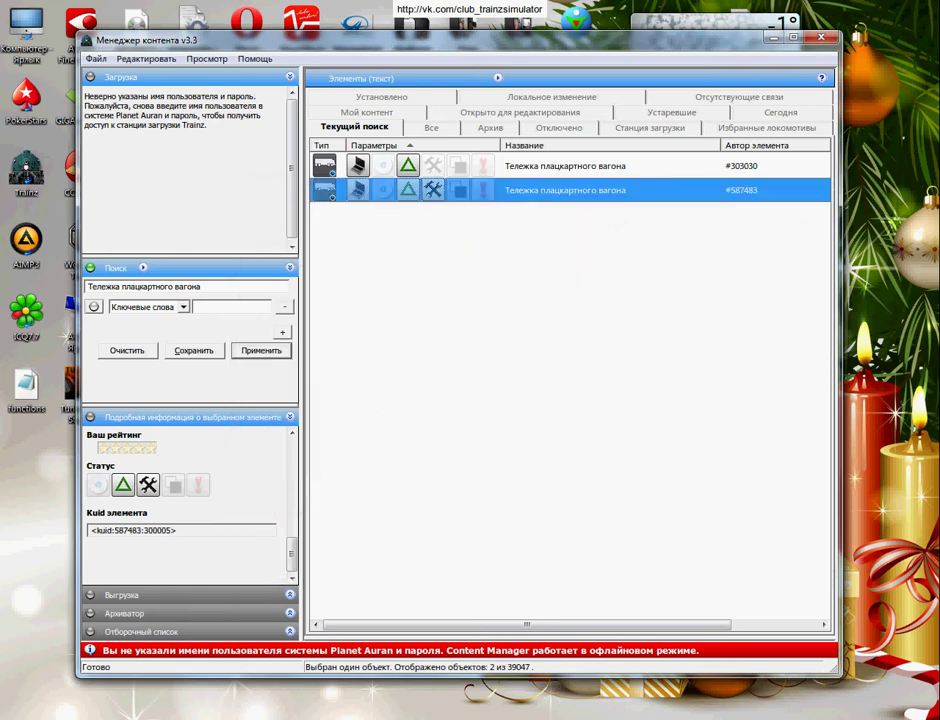
Commit the edited Тележка плацкартного вагона and dismiss the task report.
right_click(548, 191)
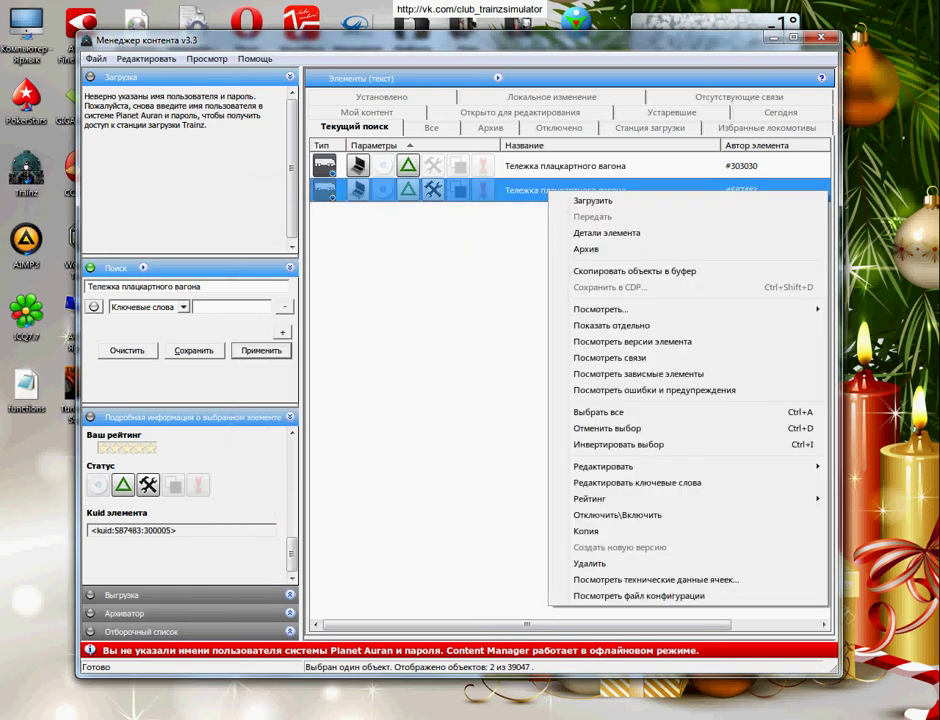
mouse_move(610, 466)
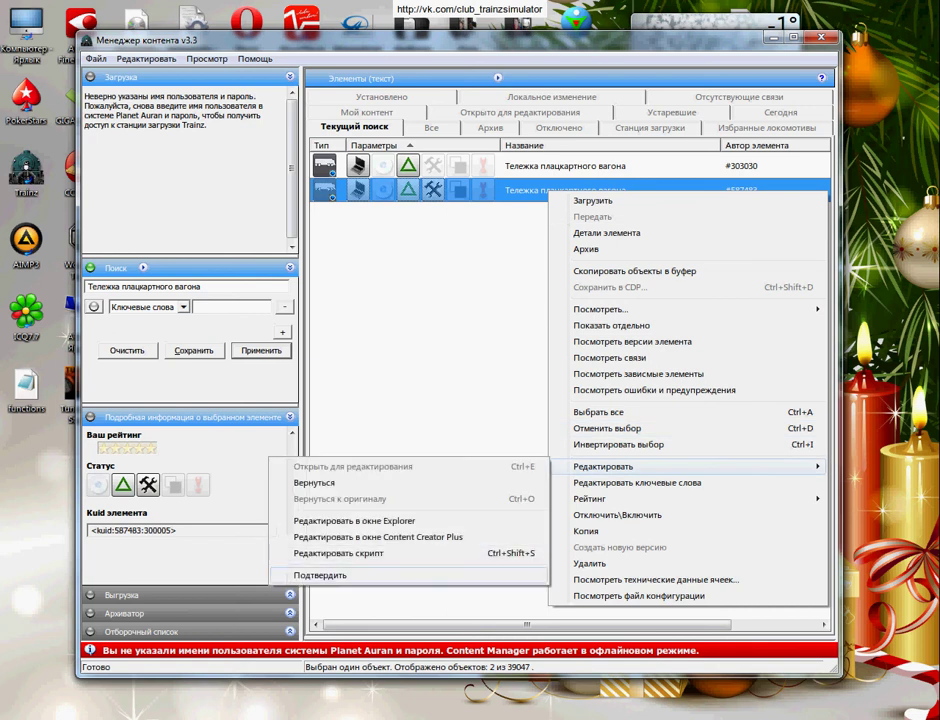
click(320, 575)
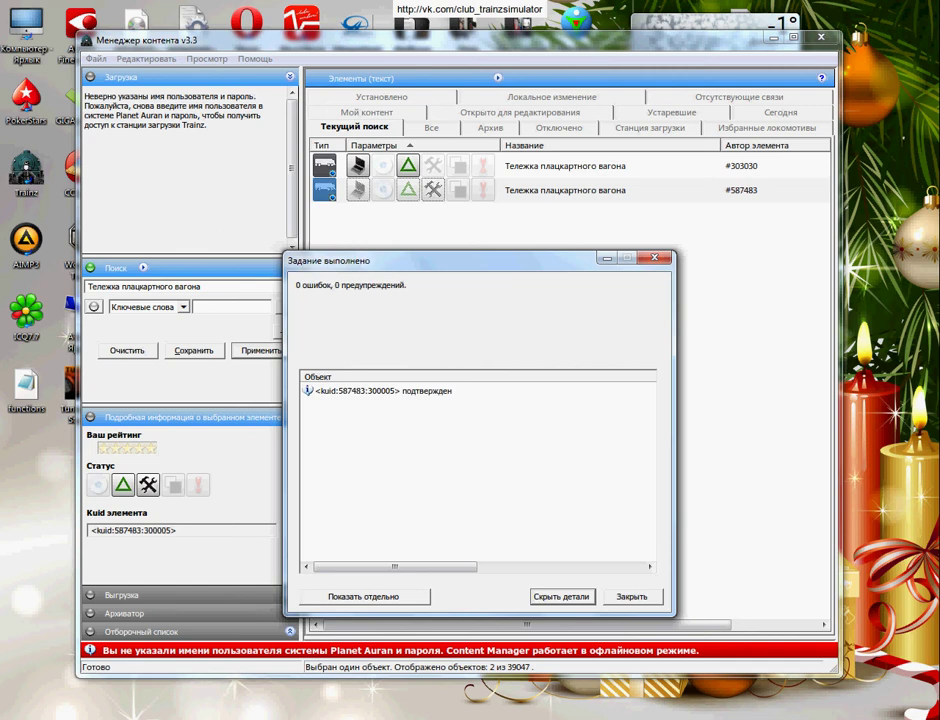
click(308, 391)
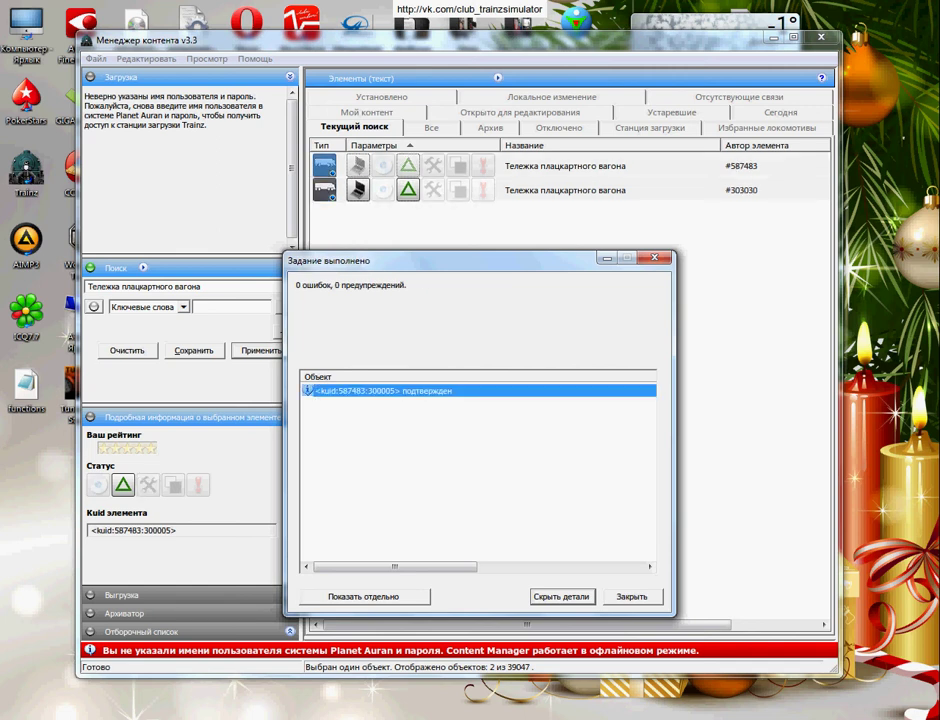
click(632, 597)
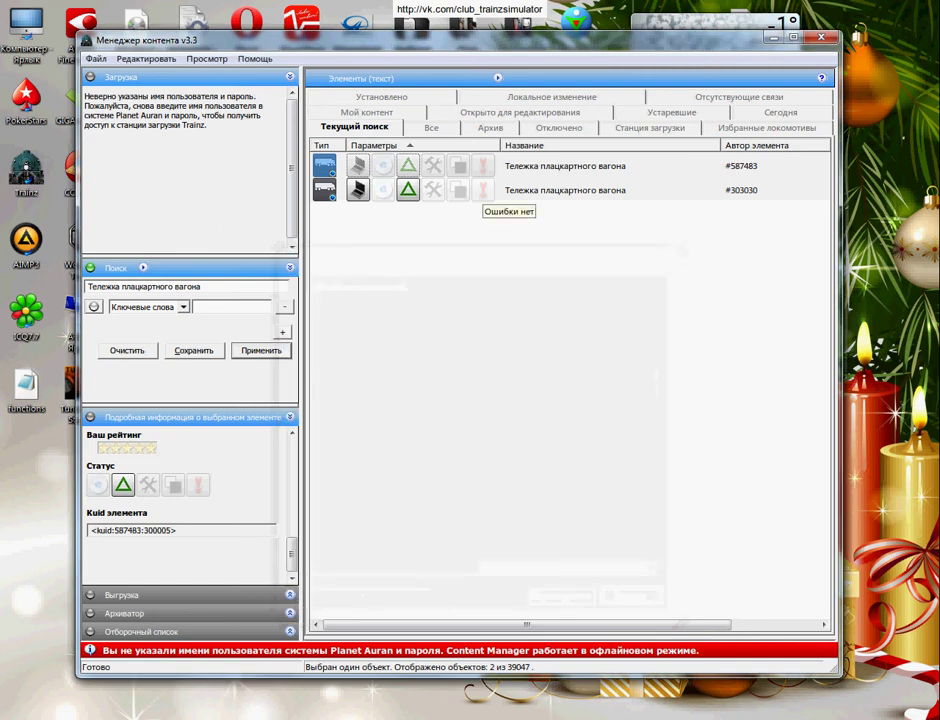
Check the dependencies of the first listed Тележка плацкартного вагона for its assigned bogey sounds.
click(484, 190)
click(606, 460)
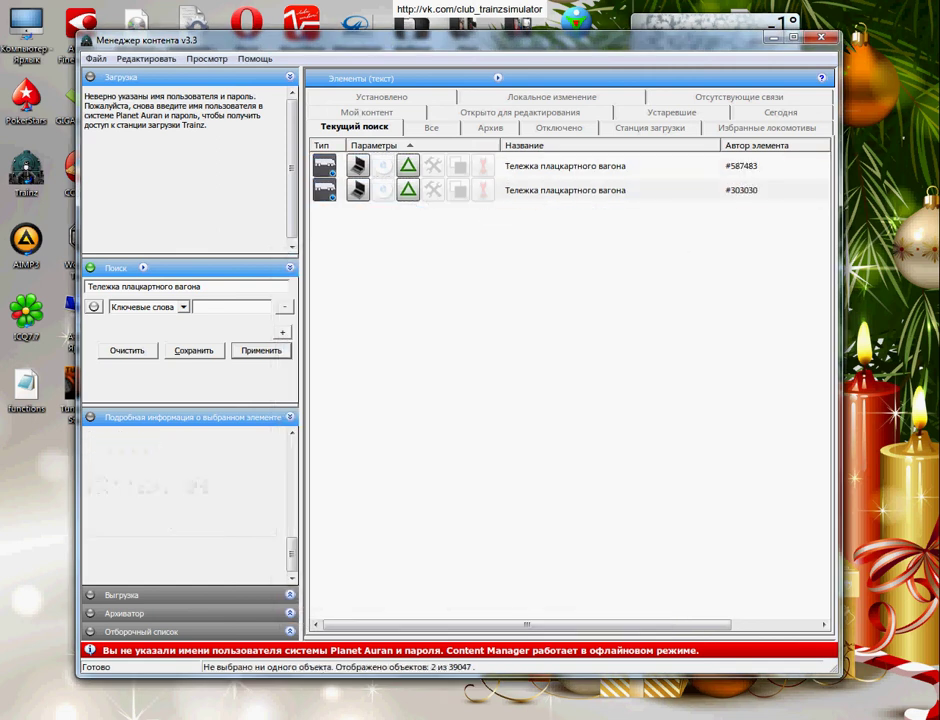
click(535, 168)
right_click(535, 168)
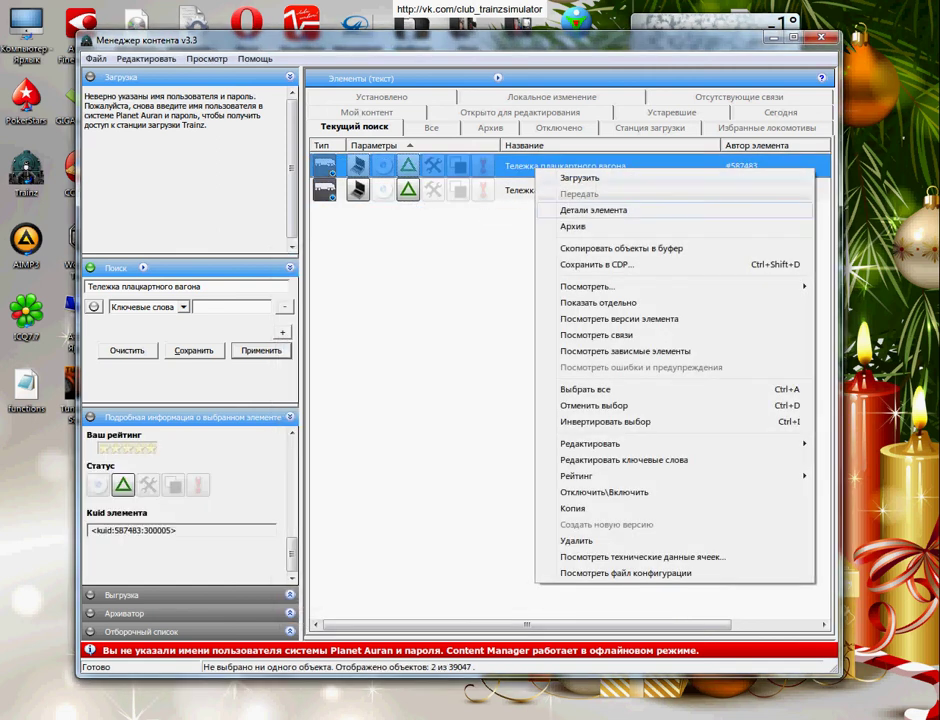
click(597, 335)
click(368, 245)
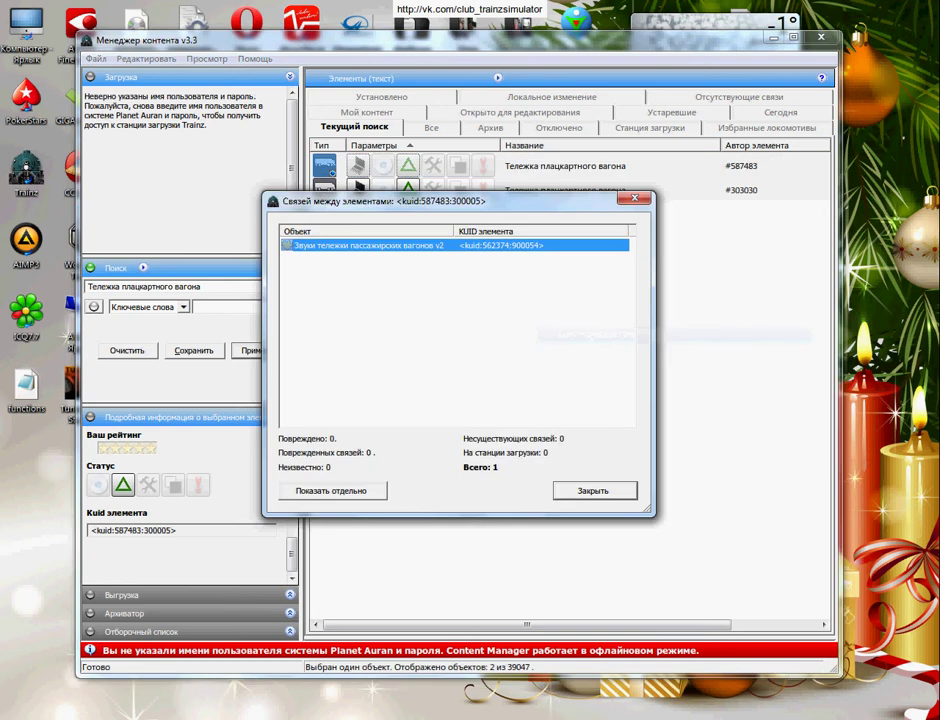
click(595, 491)
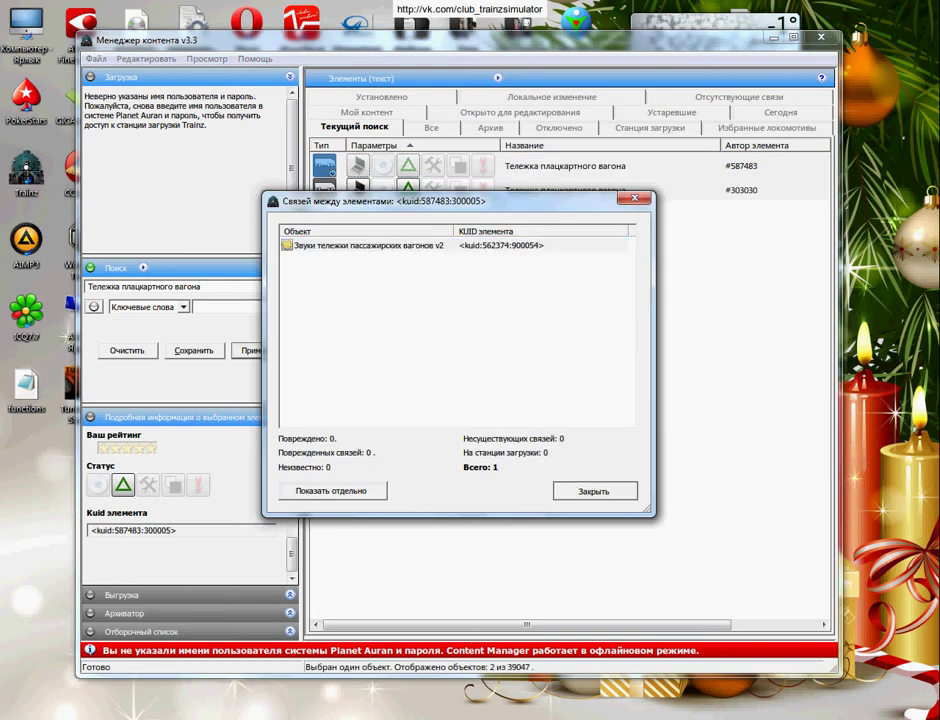
key(Return)
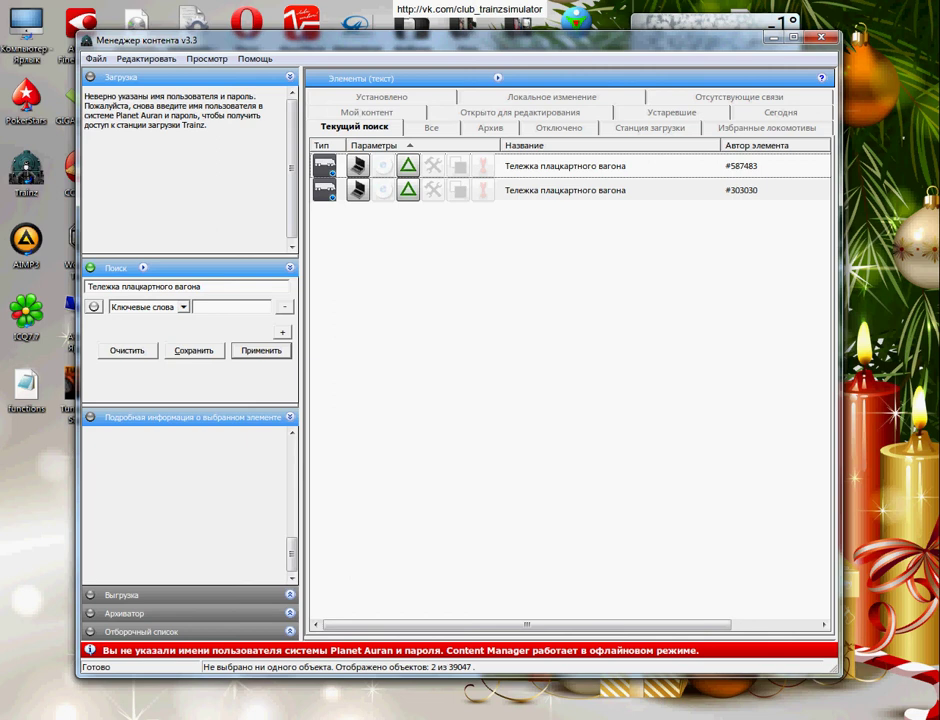
Check the dependencies of the second listed Тележка плацкартного вагона and compare its bogey sound entries.
click(486, 187)
click(486, 187)
click(486, 187)
click(486, 187)
click(486, 170)
click(486, 170)
right_click(493, 194)
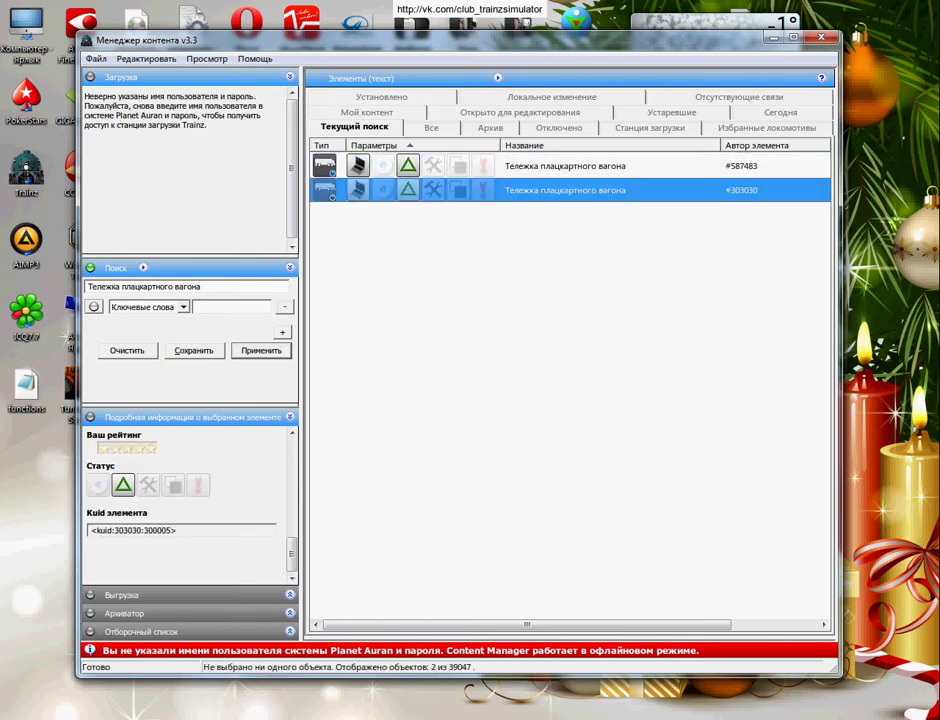
click(554, 362)
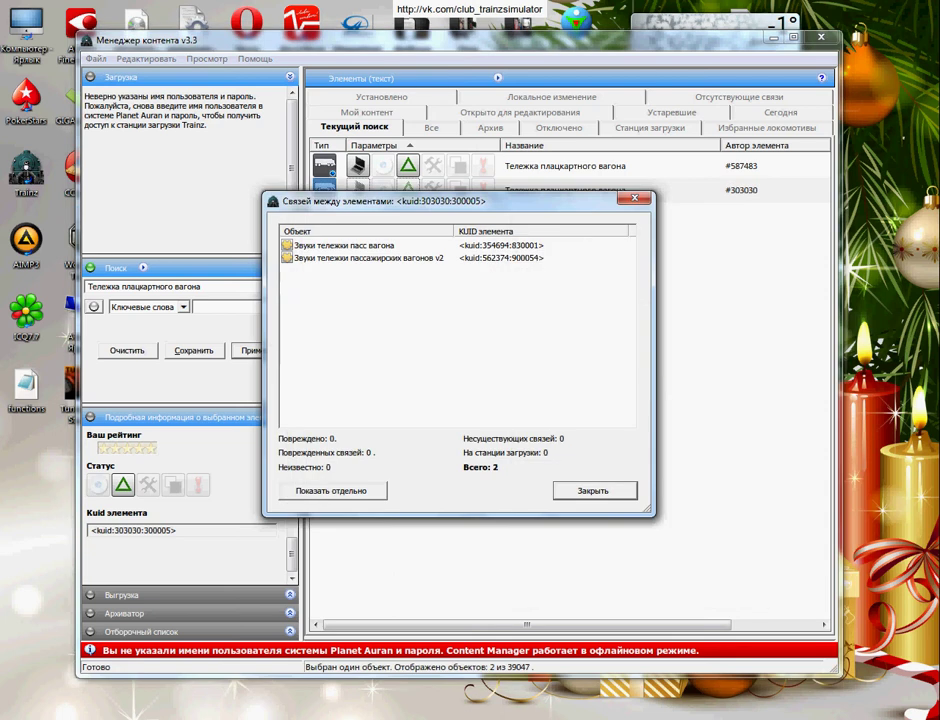
click(420, 258)
click(420, 245)
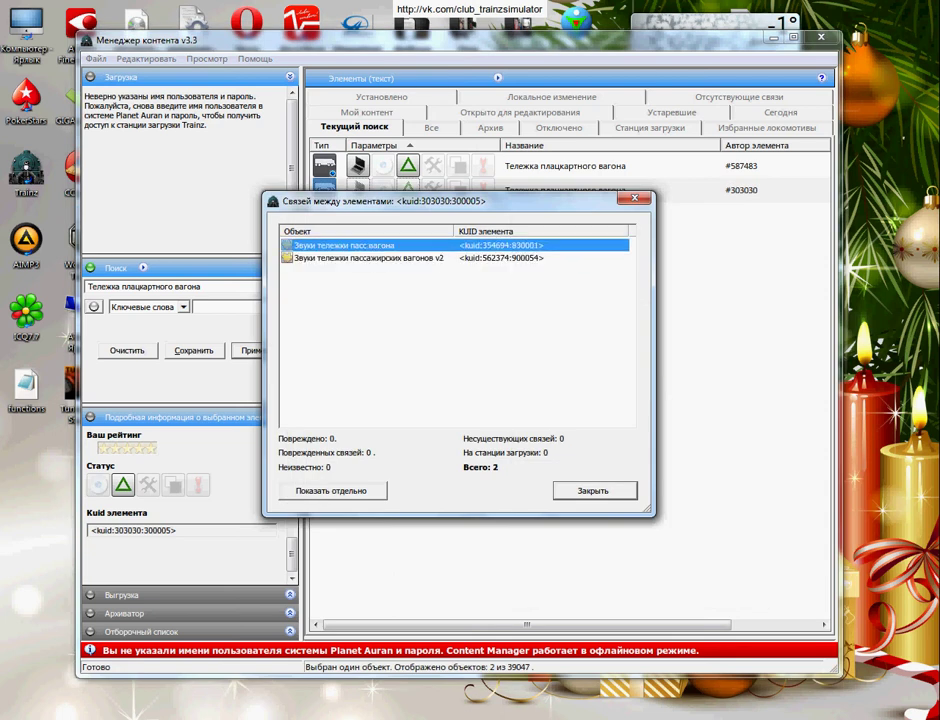
click(420, 258)
click(420, 245)
click(420, 258)
click(470, 330)
click(594, 491)
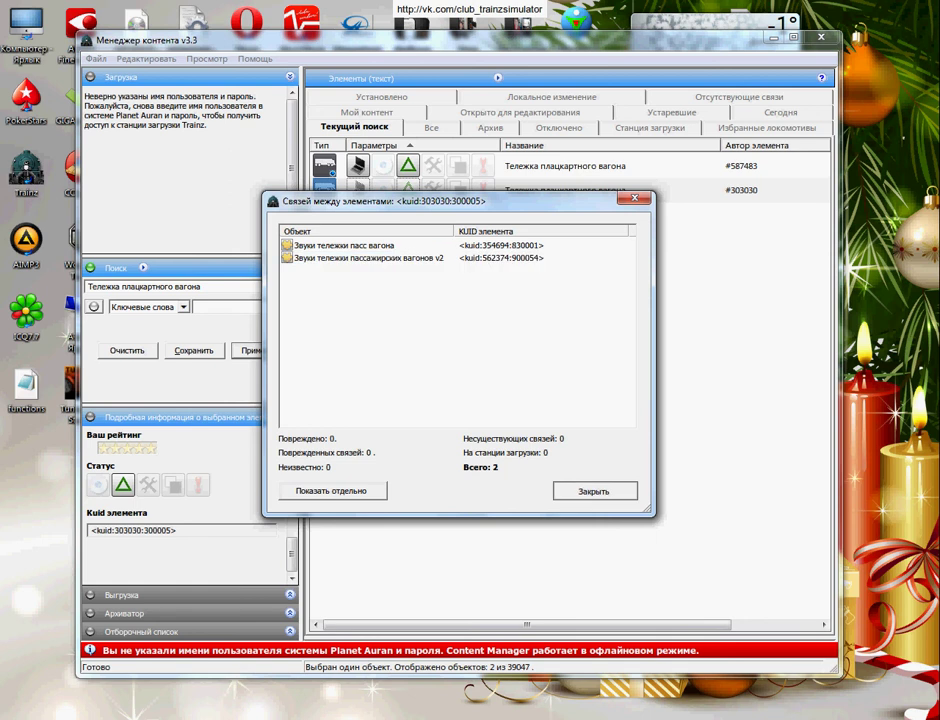
click(593, 491)
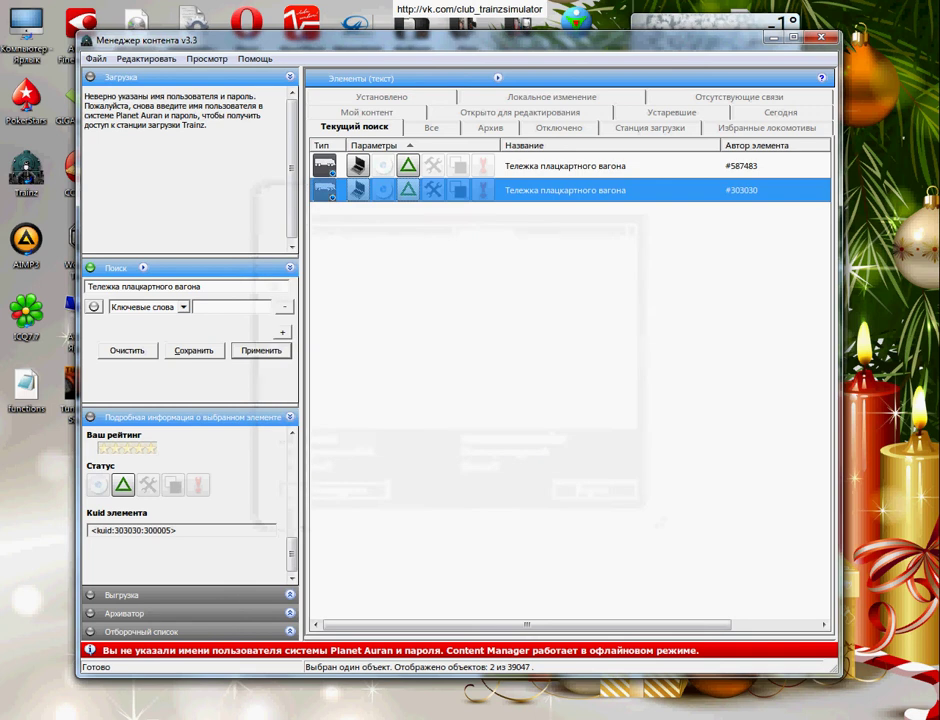
Open the second listed Тележка плацкартного вагона for editing in Explorer and open its config file.
right_click(597, 190)
mouse_move(640, 464)
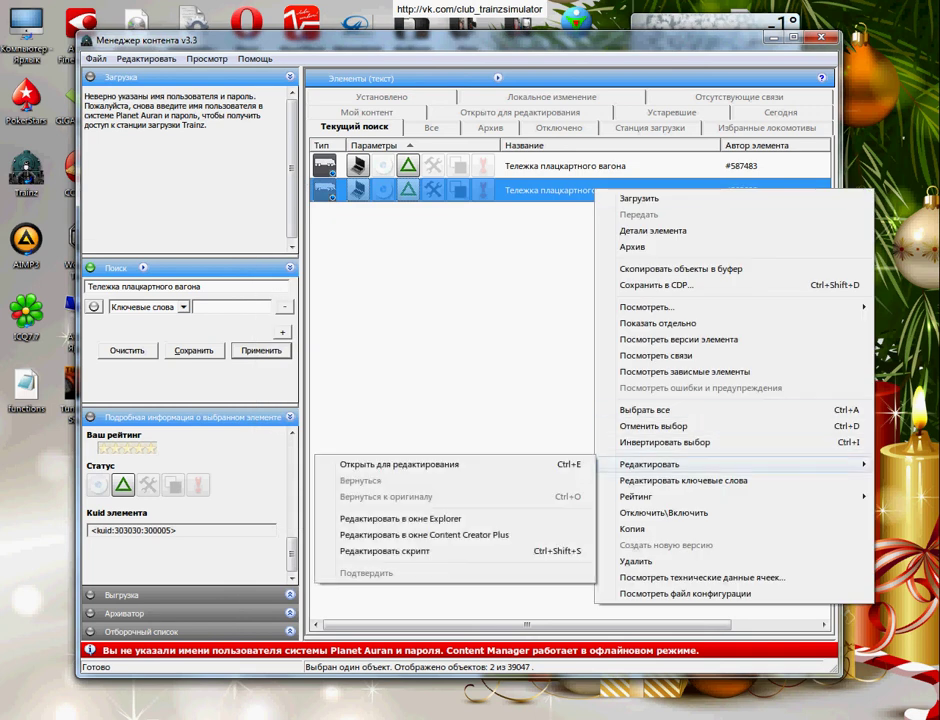
click(400, 518)
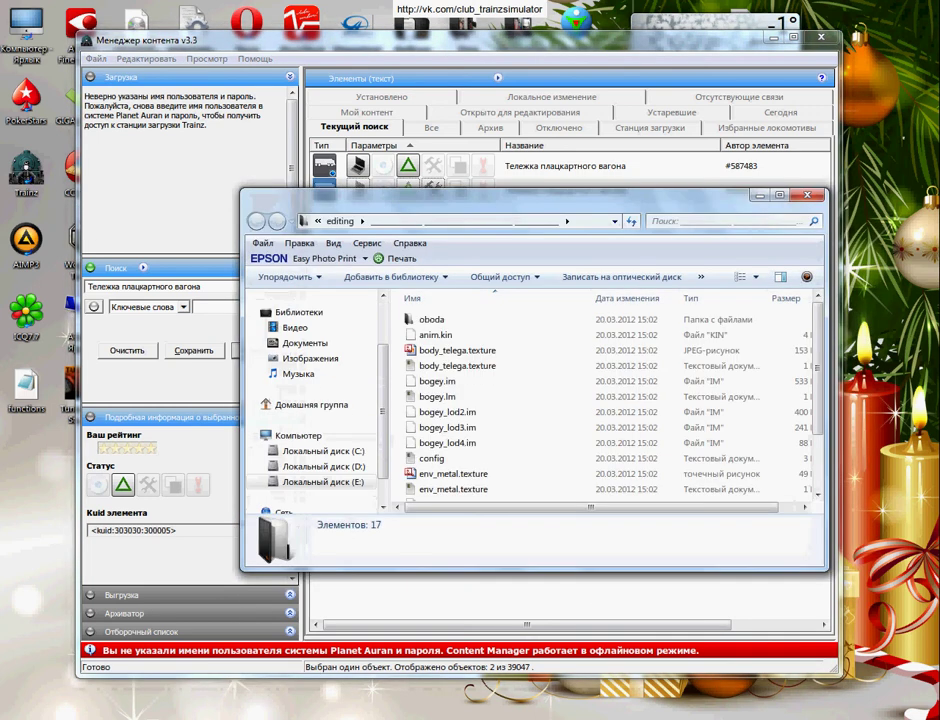
double_click(432, 459)
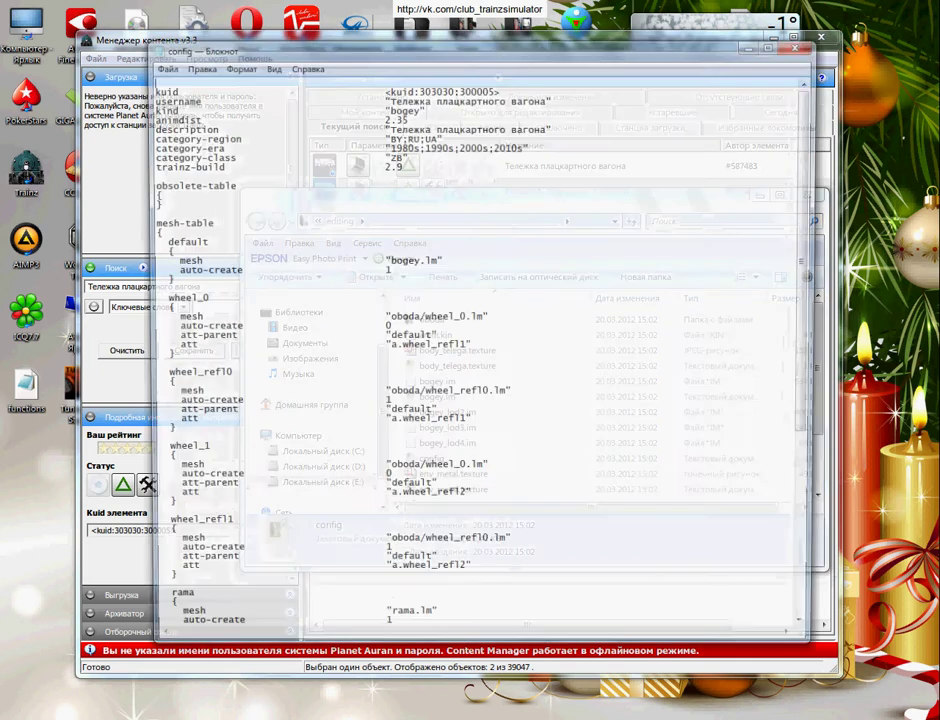
scroll(480, 360, down, 10)
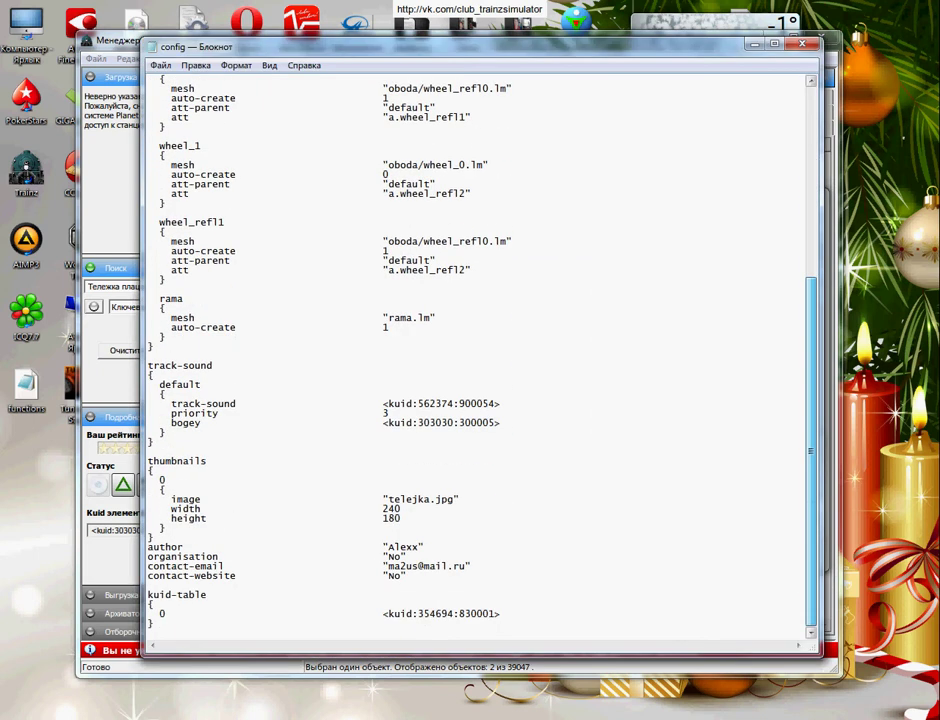
Copy the track-sound KUID <kuid:562374:900054> over entry 0 of the kuid-table, and save and close the config file.
drag(150, 404, 262, 404)
drag(500, 404, 383, 404)
key(ctrl+c)
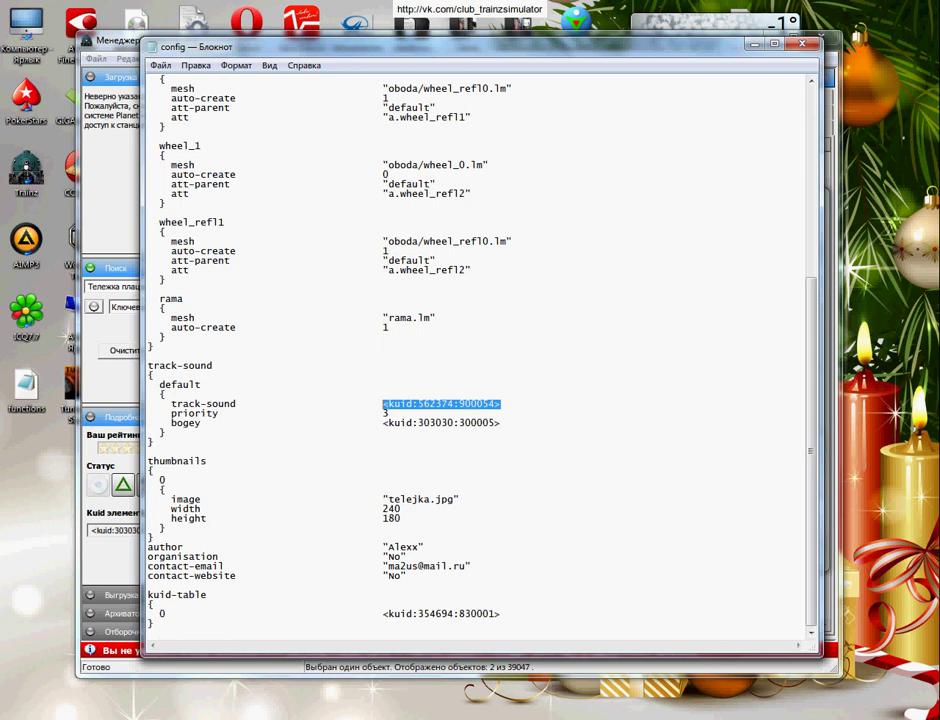
drag(500, 613, 383, 613)
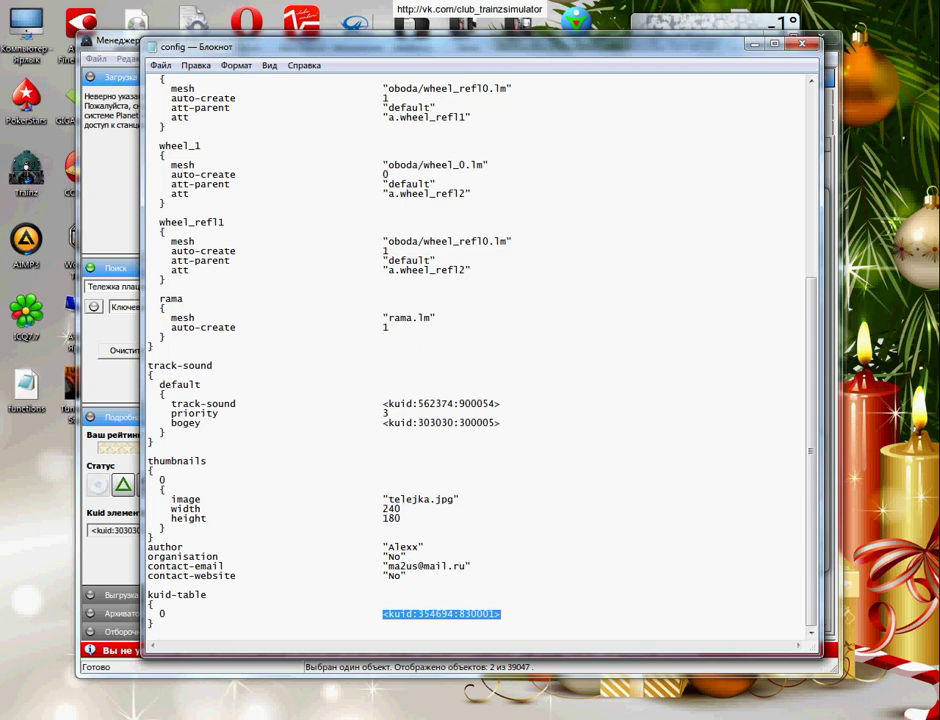
key(ctrl+v)
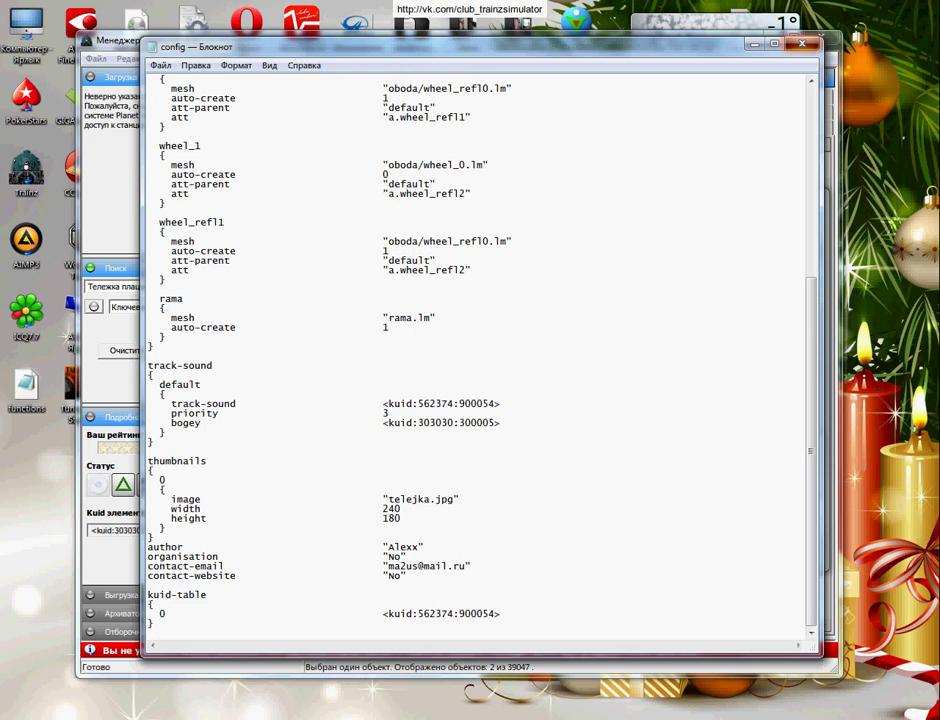
key(alt+F4)
key(Return)
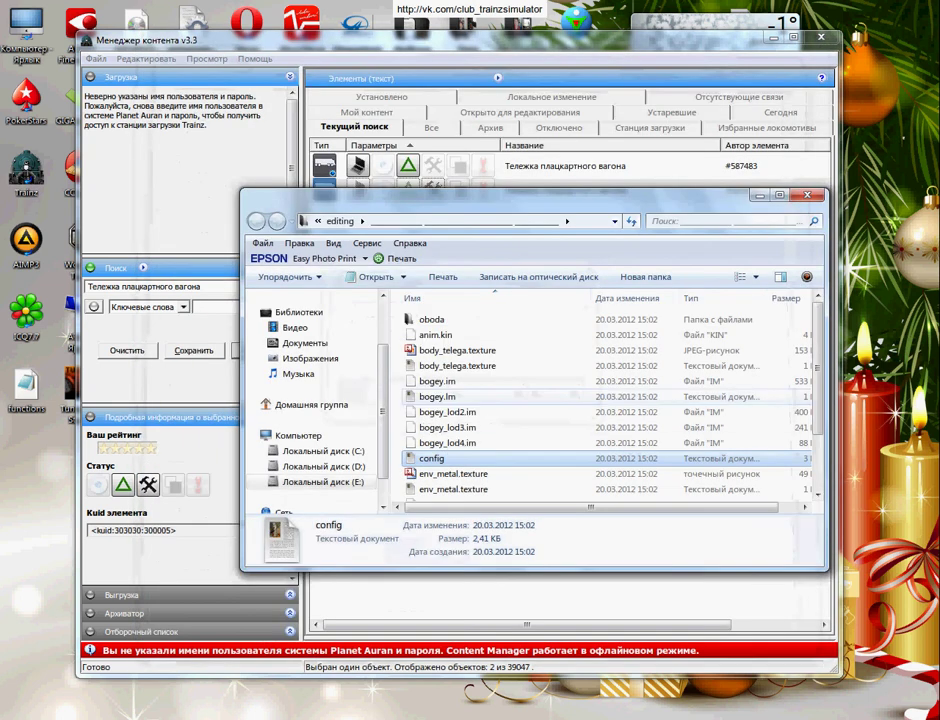
Close the asset's folder and commit the edited Тележка плацкартного вагона, showing the commit details before closing the report.
click(807, 195)
right_click(574, 191)
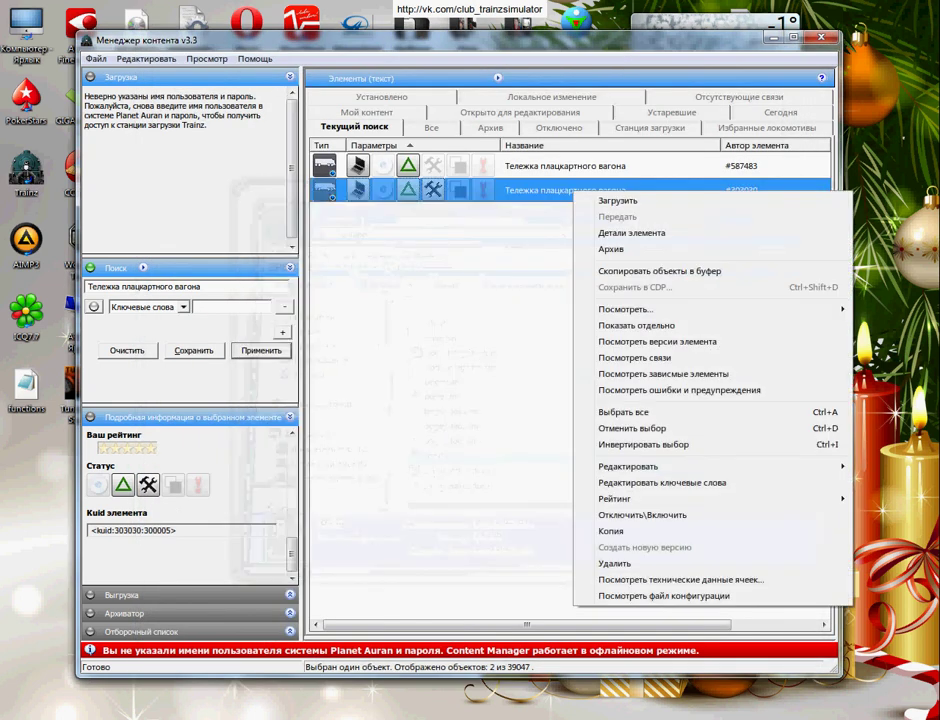
mouse_move(628, 466)
click(345, 575)
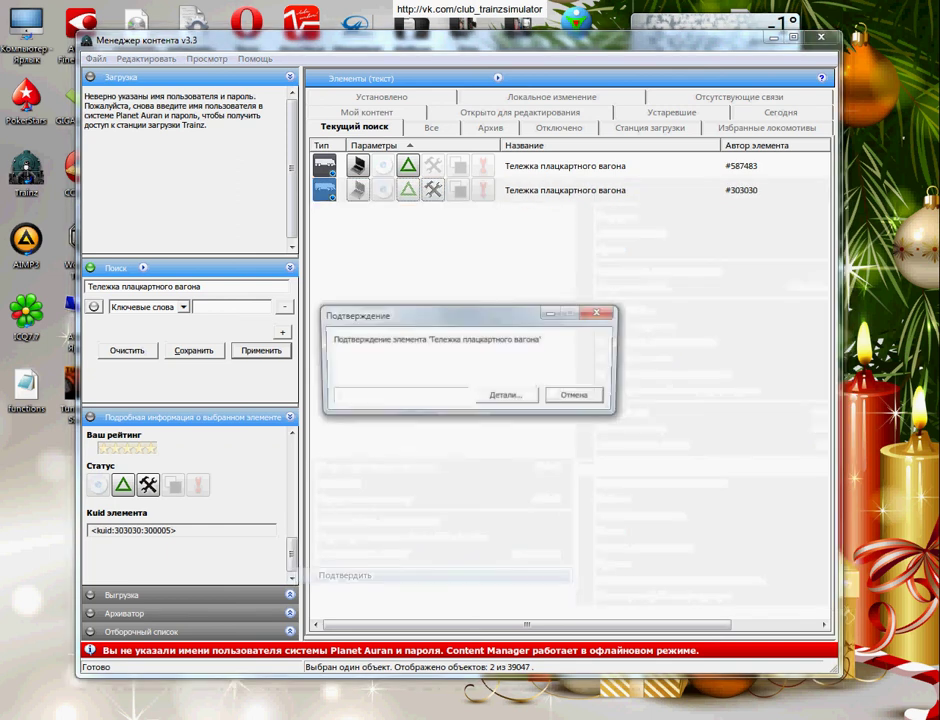
click(508, 397)
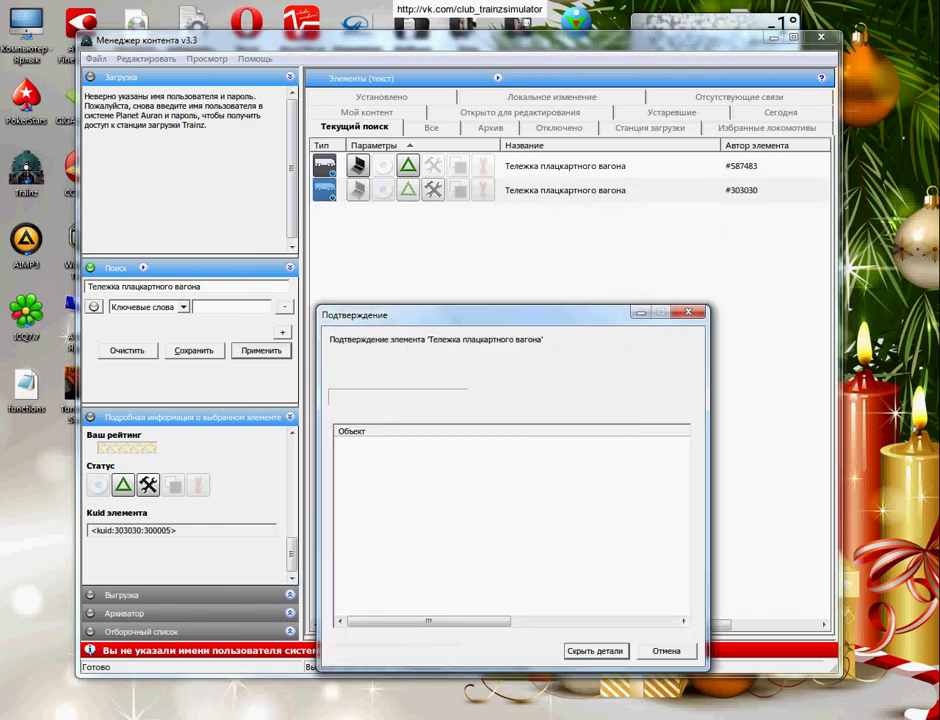
click(666, 651)
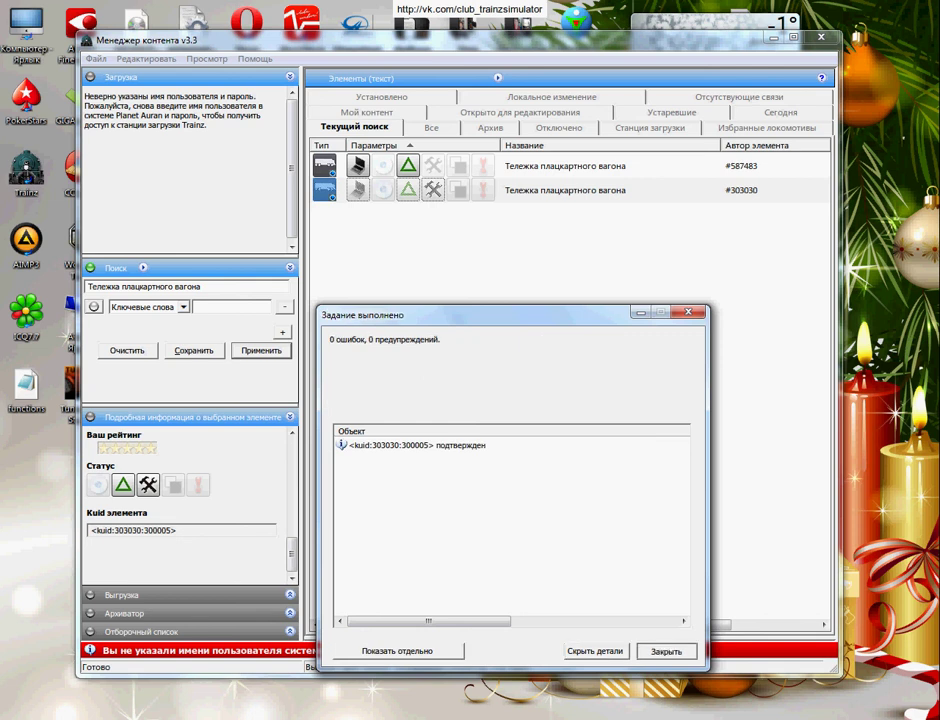
Check the linked elements of both listed Тележка плацкартного вагона bogeys, starting with the second one.
right_click(540, 192)
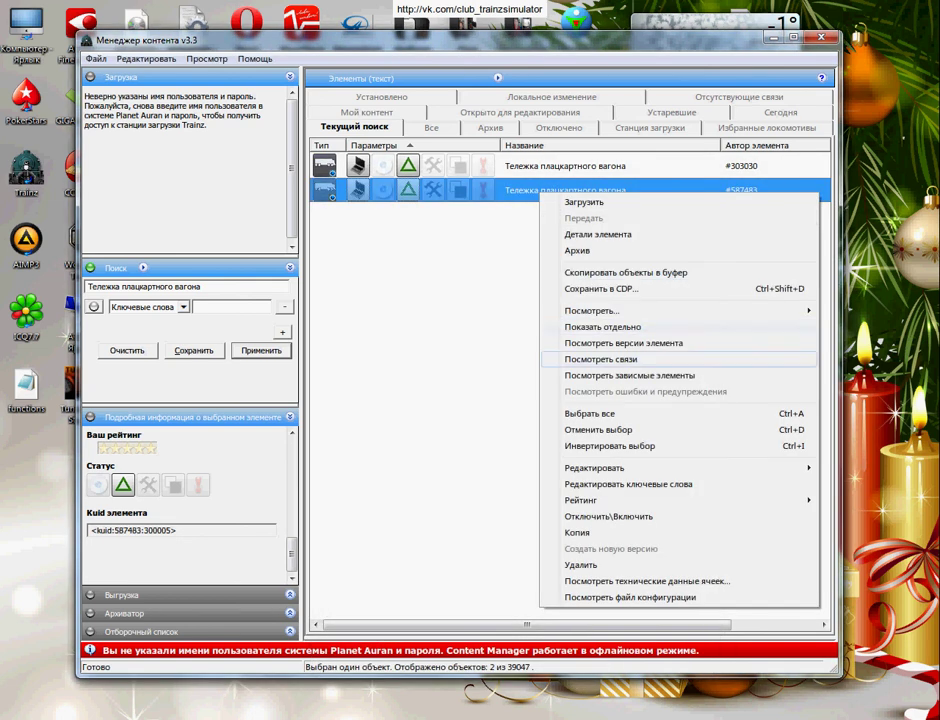
click(600, 359)
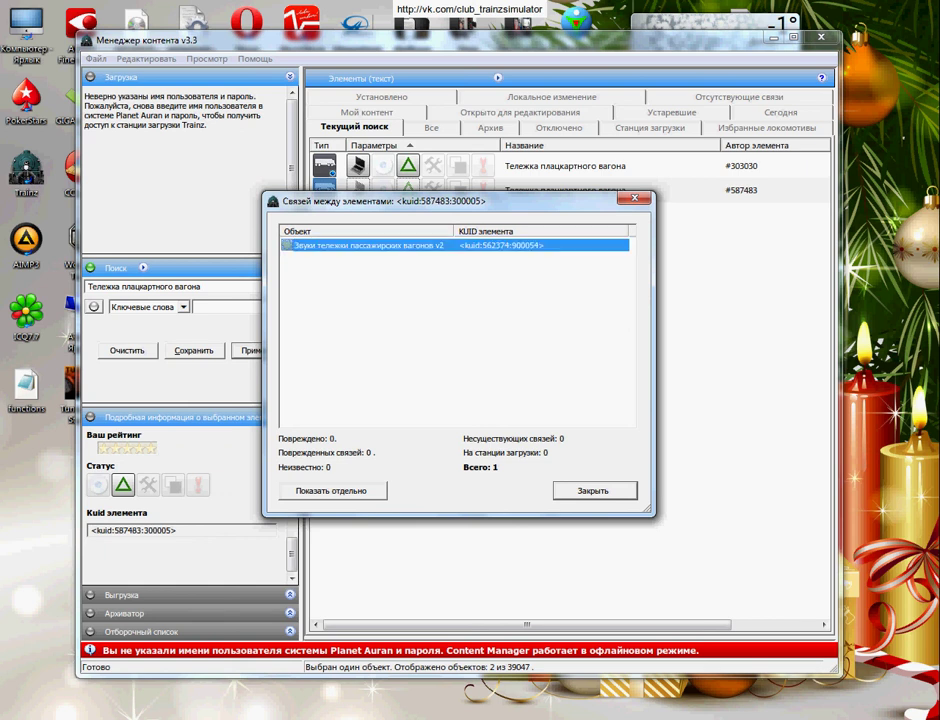
click(593, 490)
right_click(560, 166)
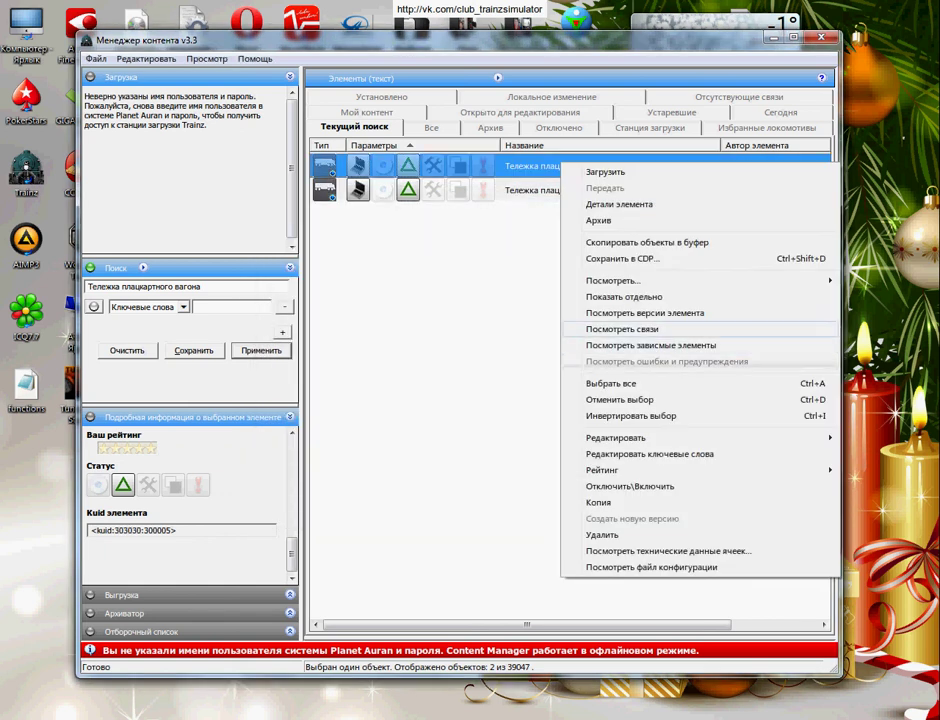
click(650, 345)
click(594, 548)
click(565, 166)
click(565, 250)
click(565, 190)
click(565, 166)
click(535, 245)
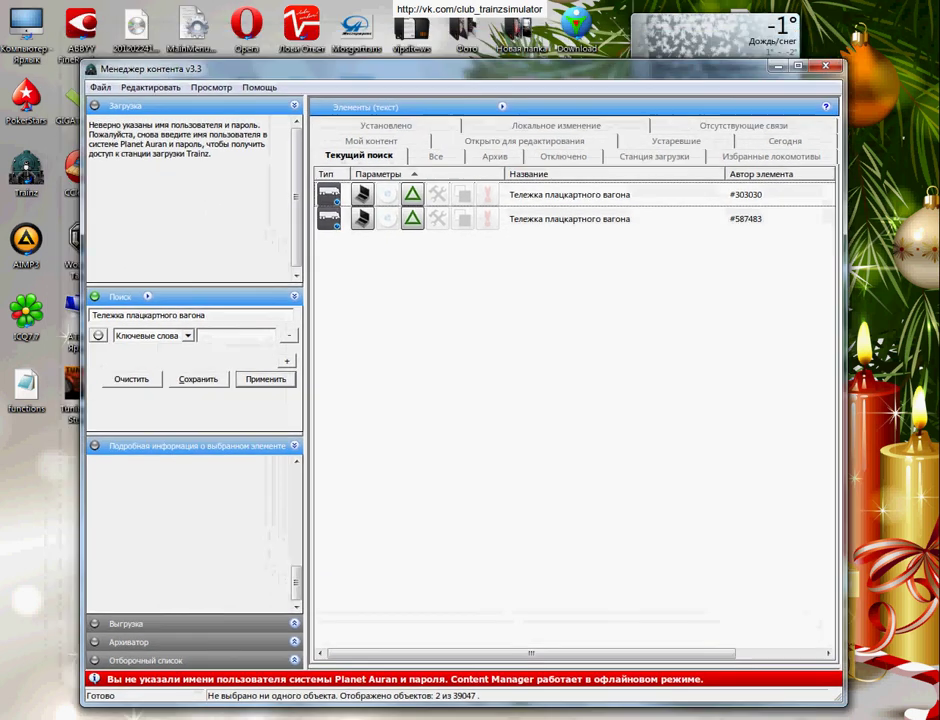
Reposition the content manager window and close the program.
drag(460, 55, 461, 29)
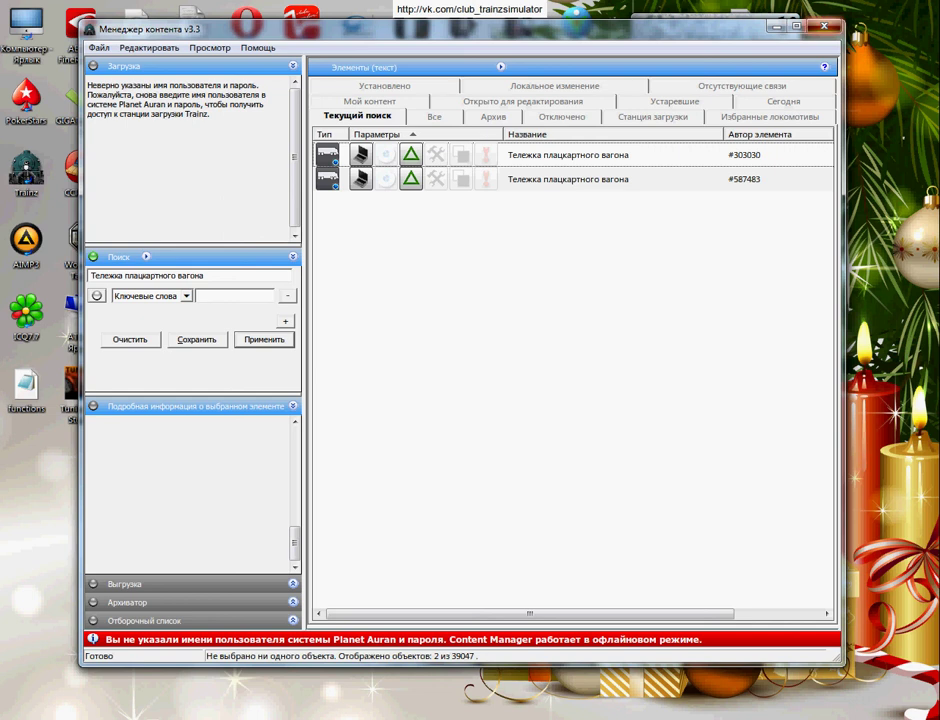
key(alt+F4)
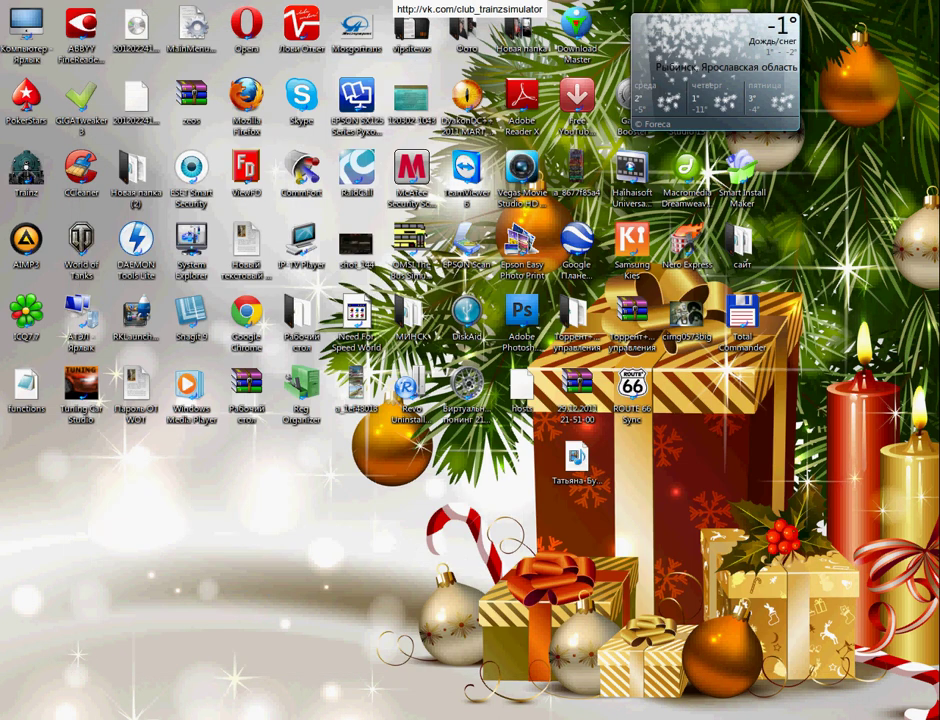
Switch to Firefox to view the VK group page for Trainz Railroad Simulator, and minimize the browser.
click(157, 718)
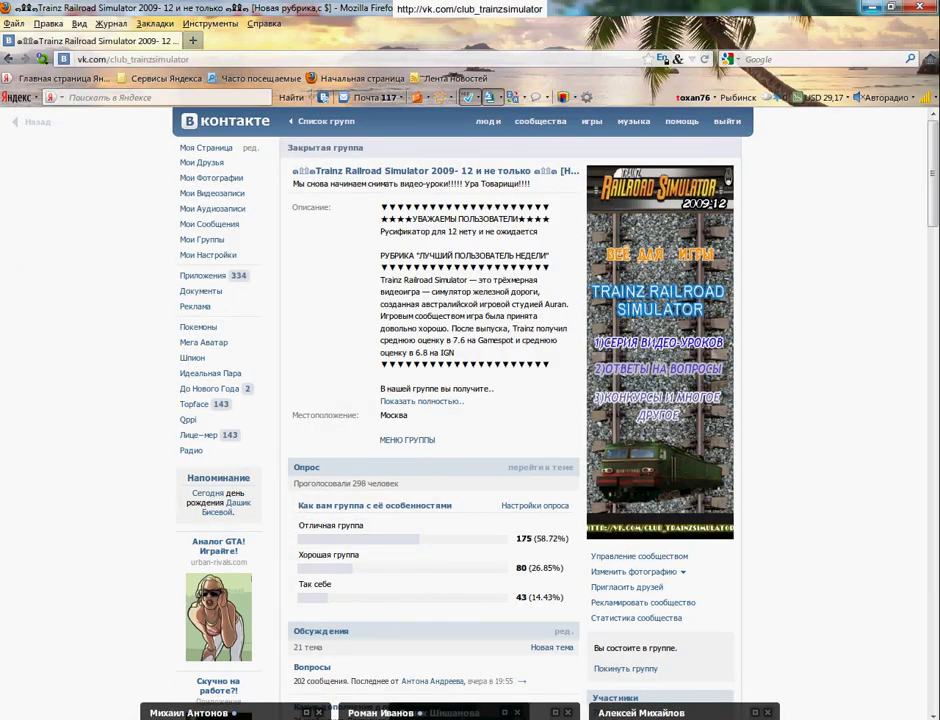
click(872, 7)
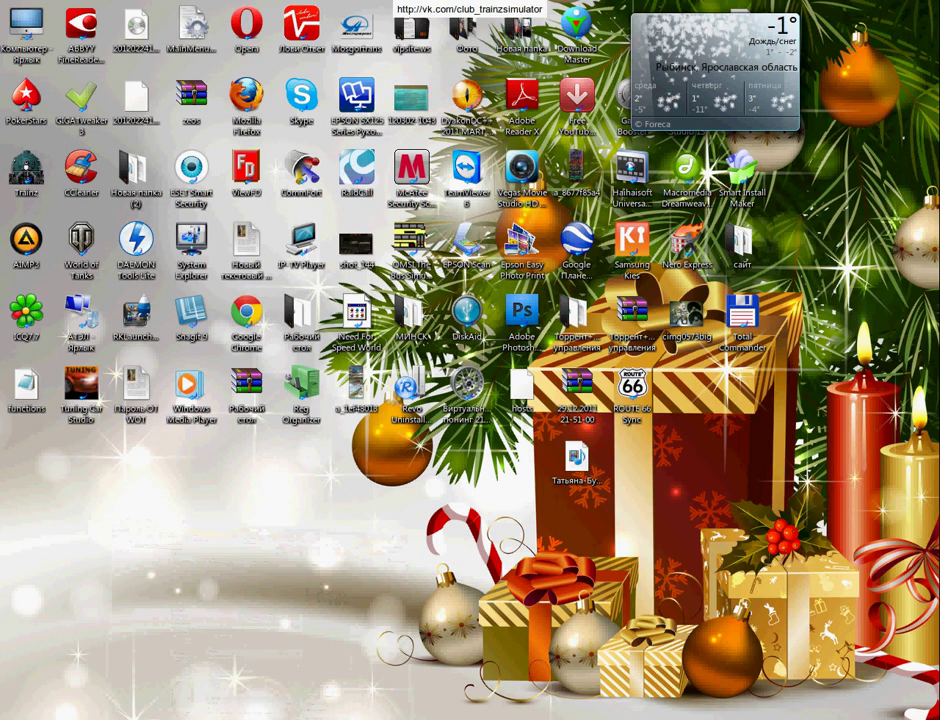